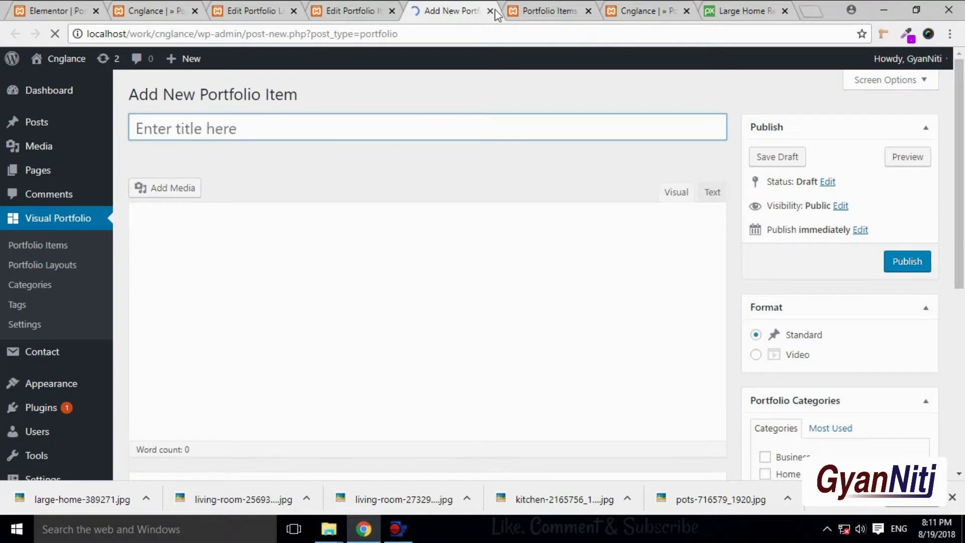
Close the browser tabs showing the Portfolio Items list and the post-title-6th blog post
left_click(560, 14)
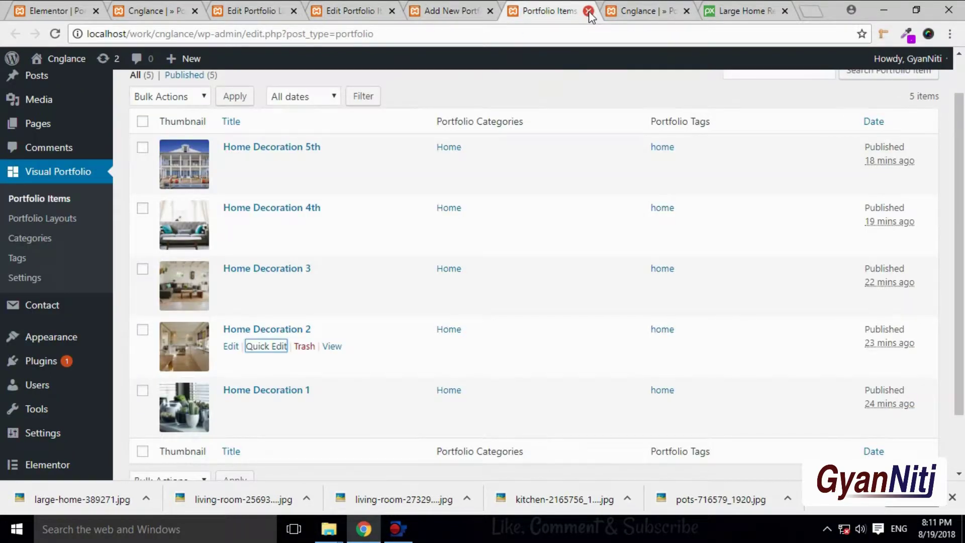
left_click(589, 16)
left_click(446, 10)
left_click(231, 118)
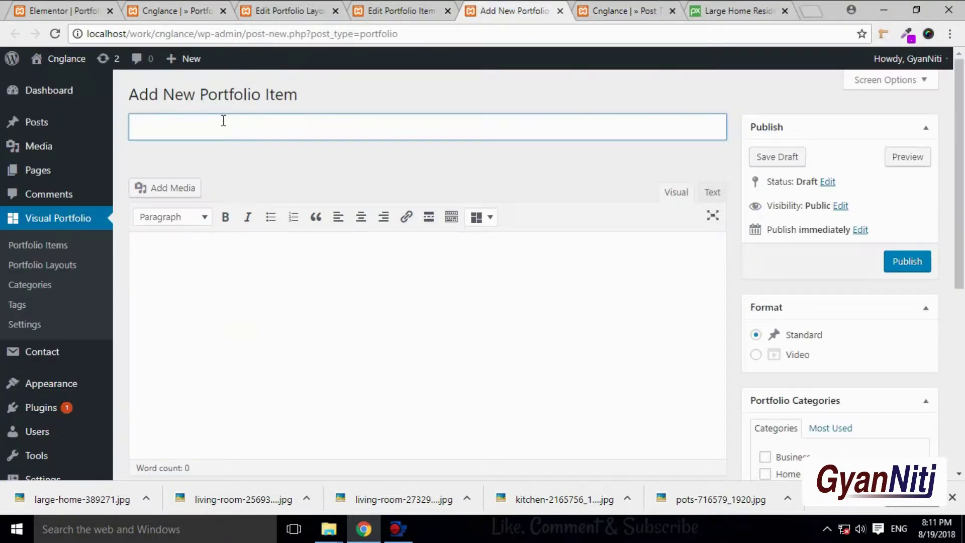
left_click(639, 11)
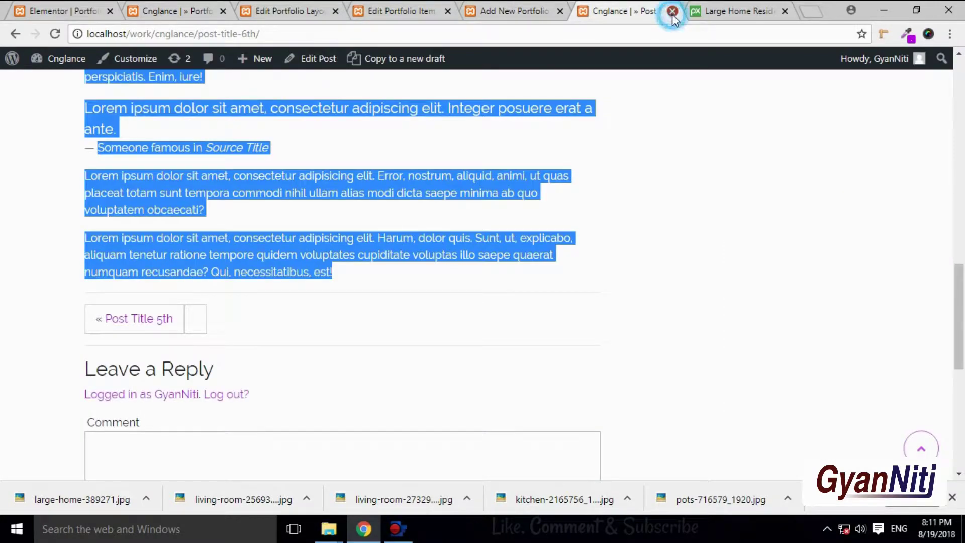
left_click(672, 10)
Search Pixabay for "business" images, reloading the results page once the connection error appears
left_click(327, 62)
double_click(248, 72)
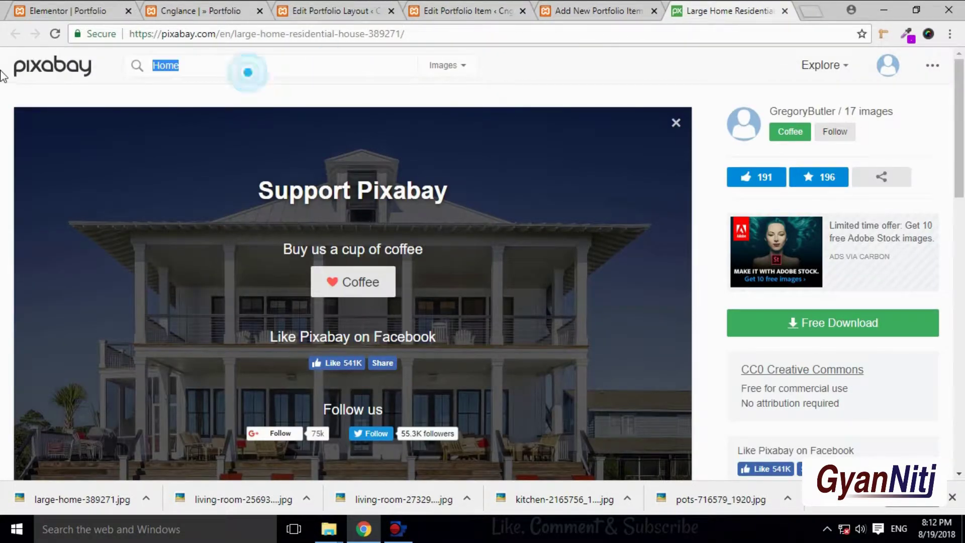
type("bybu")
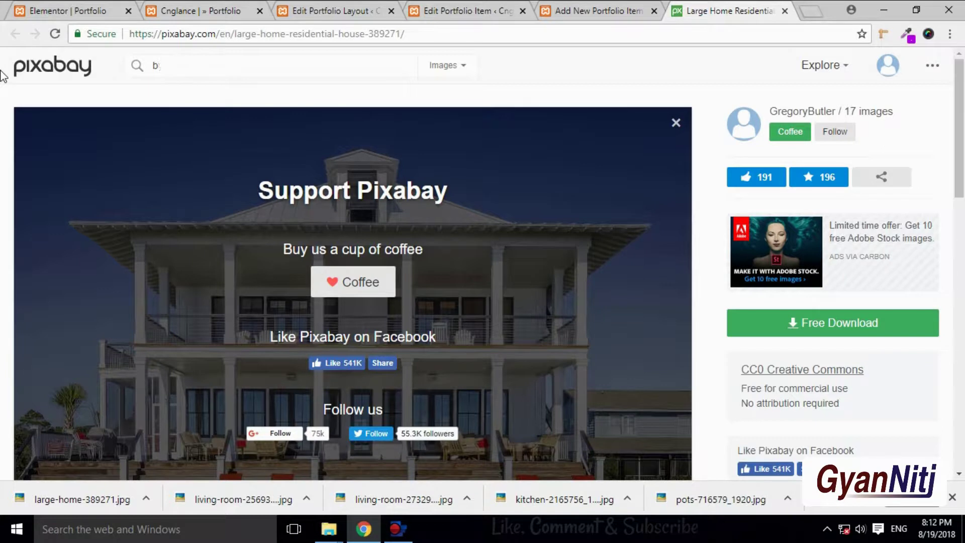
key("Return")
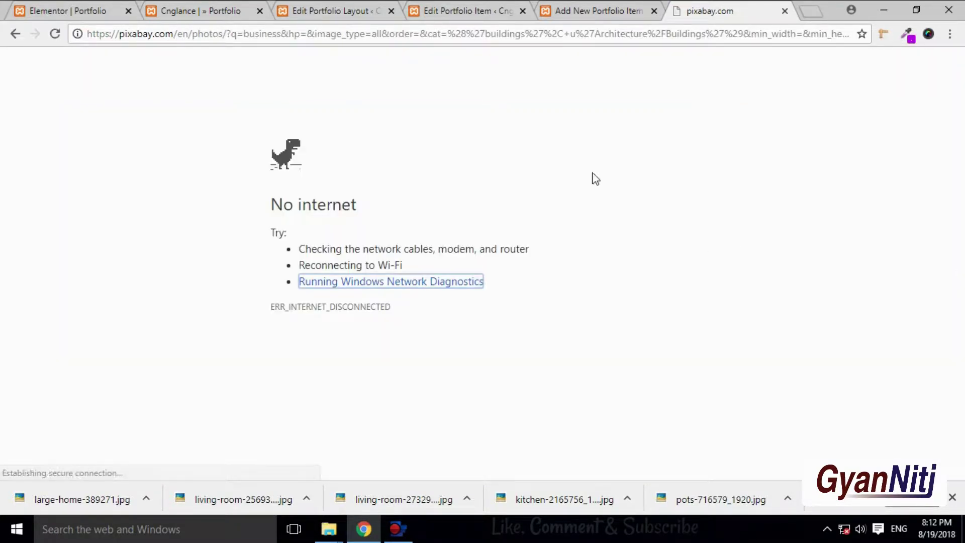
left_click(515, 36)
key("Return")
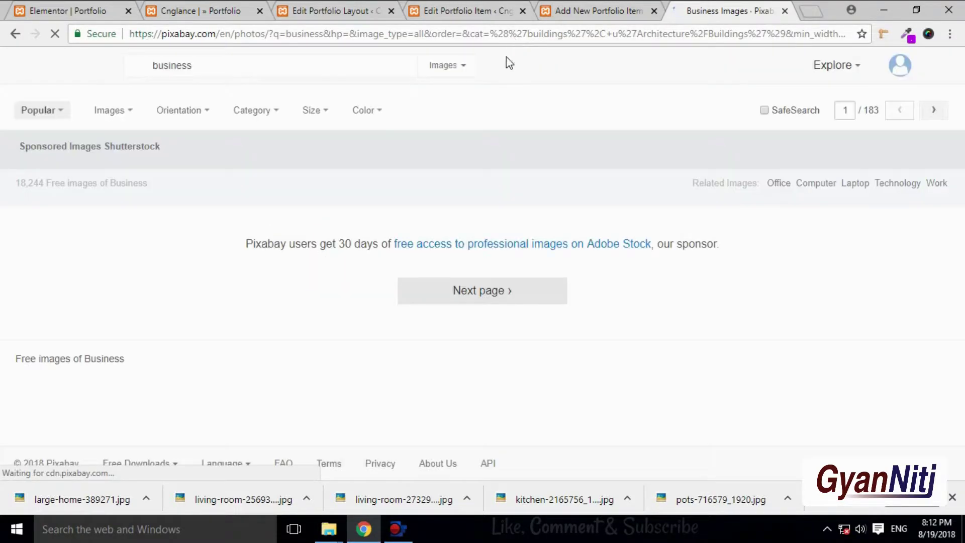
Open the photos of the man writing on a yellow sofa and the office meeting with laptops in separate tabs
scroll(711, 314, "down", 2)
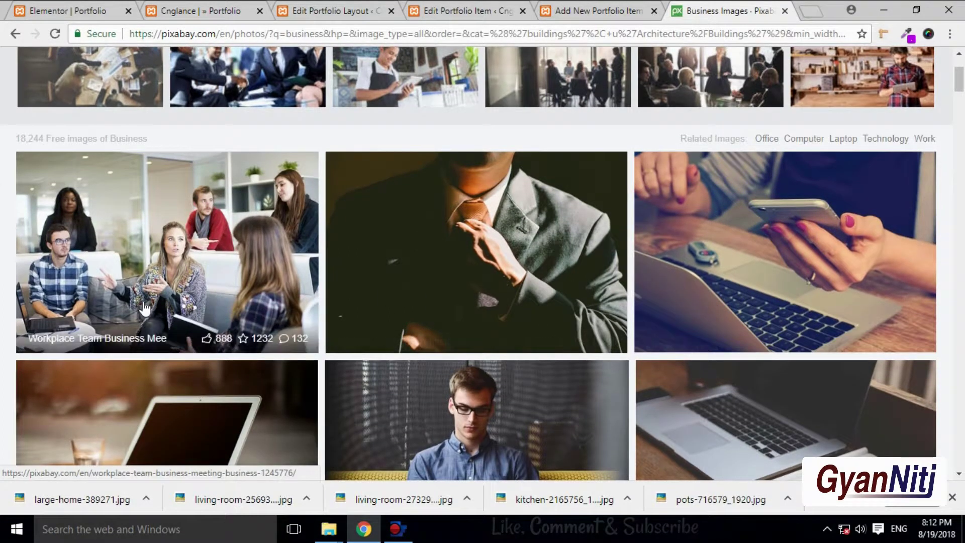
scroll(150, 308, "down", 3)
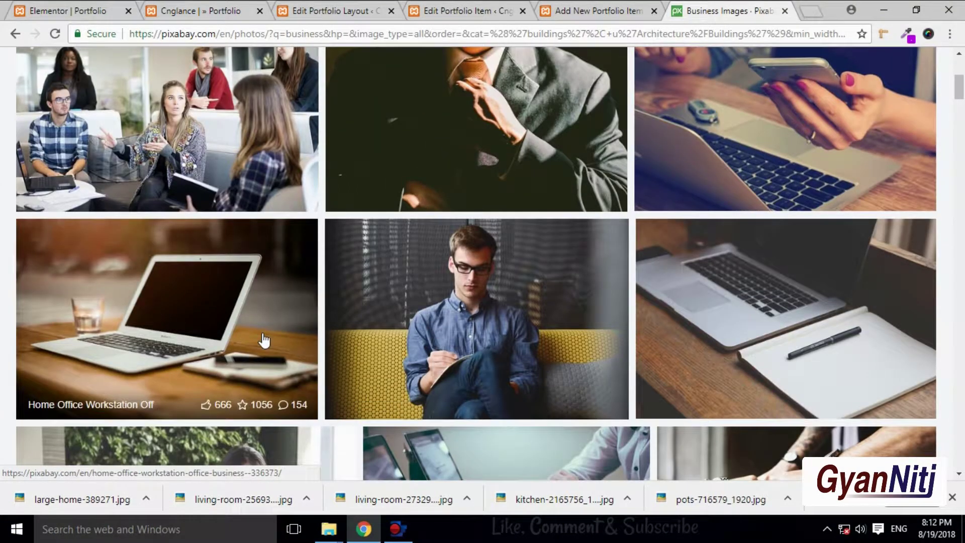
middle_click(497, 328)
scroll(502, 322, "down", 4)
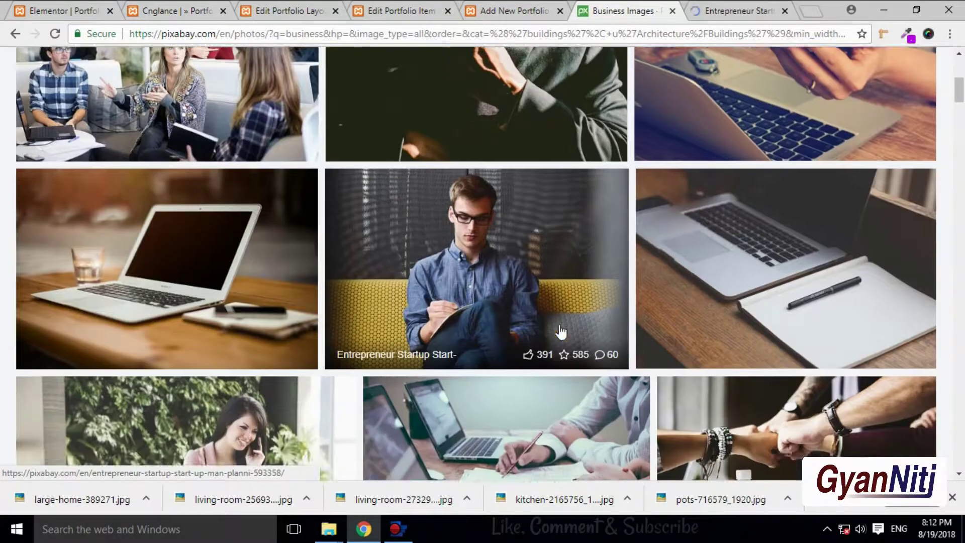
middle_click(502, 307)
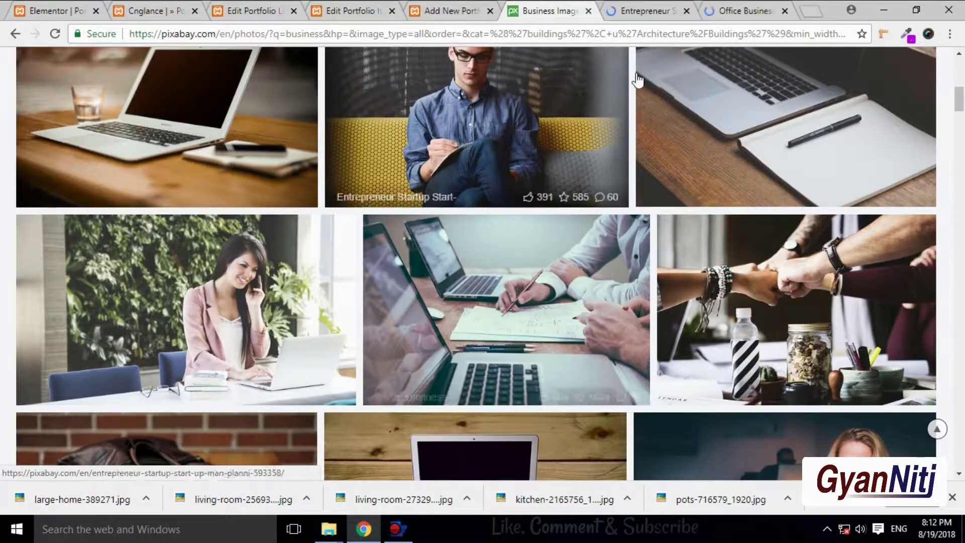
Download the Entrepreneur Startup photo as a JPG at 640×423
left_click(641, 11)
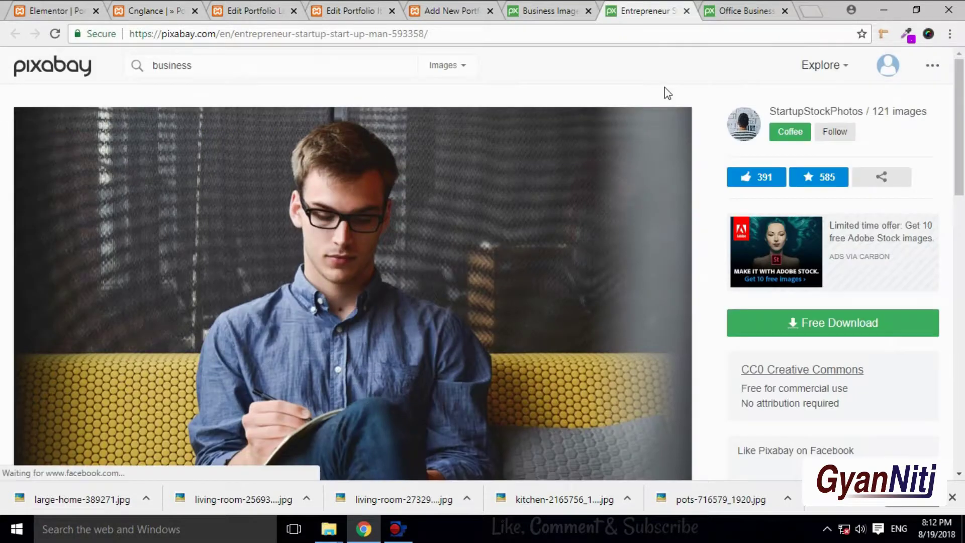
left_click(853, 325)
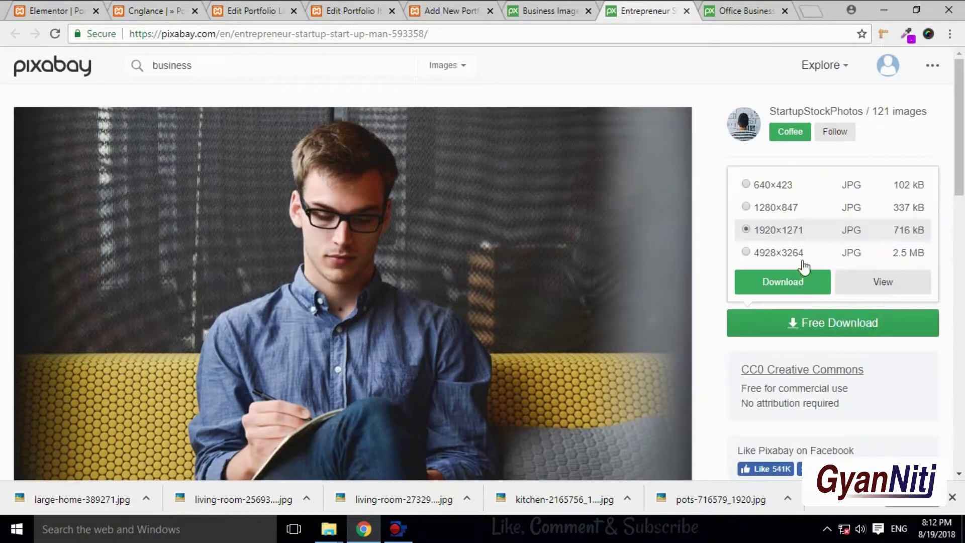
left_click(779, 186)
left_click(789, 281)
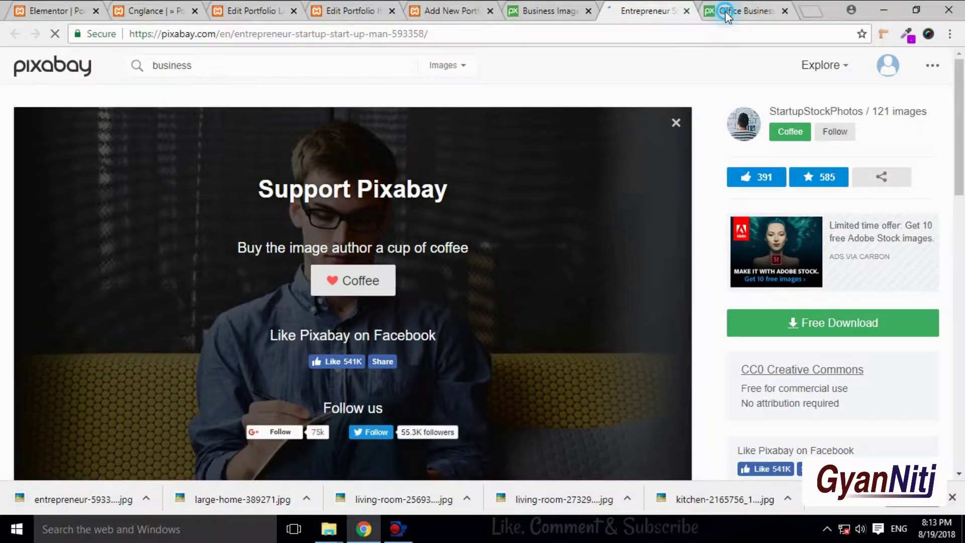
Download the Office Business colleagues meeting photo as a JPG at 640×426
left_click(744, 10)
left_click(781, 320)
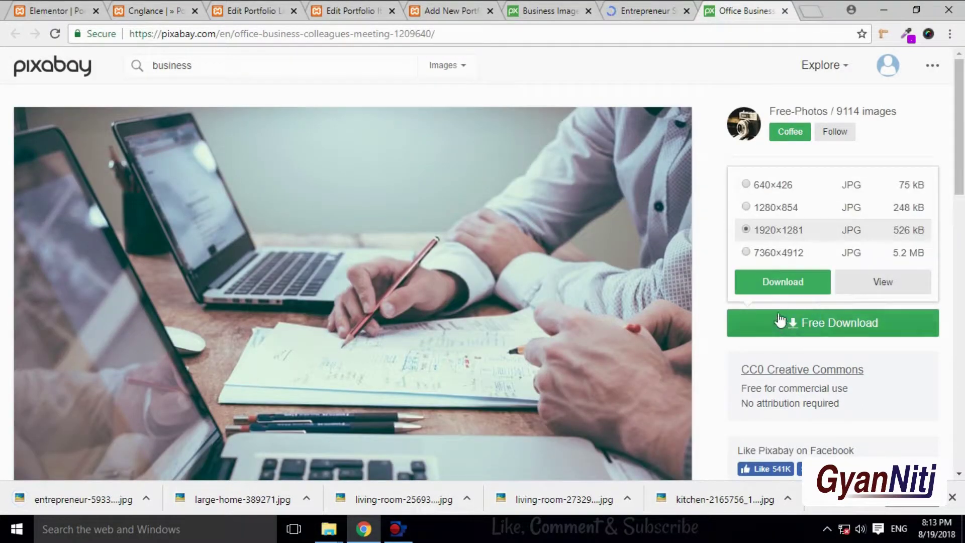
left_click(769, 185)
left_click(802, 282)
left_click(651, 8)
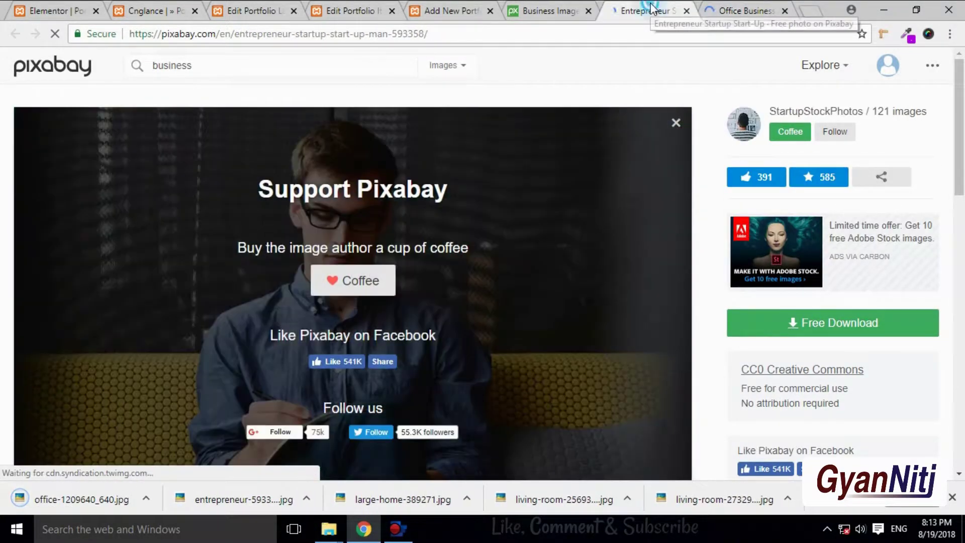
left_click(719, 10)
Return to the Add New Portfolio Item form and title the item "Business Profile 1"
left_click(532, 10)
left_click(469, 12)
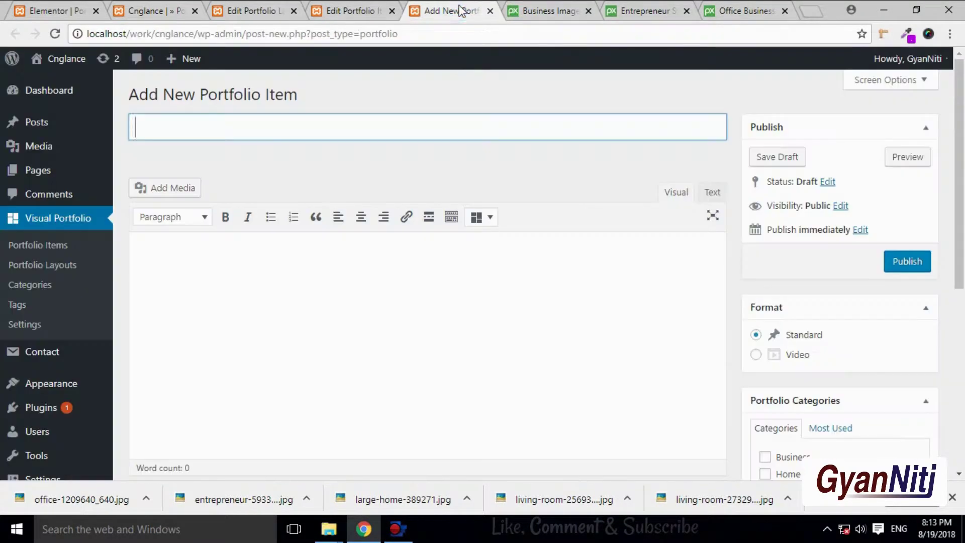
left_click(318, 9)
left_click(453, 12)
type("Business profile 1")
key("ctrl+Left")
key("ctrl+Left")
type("P")
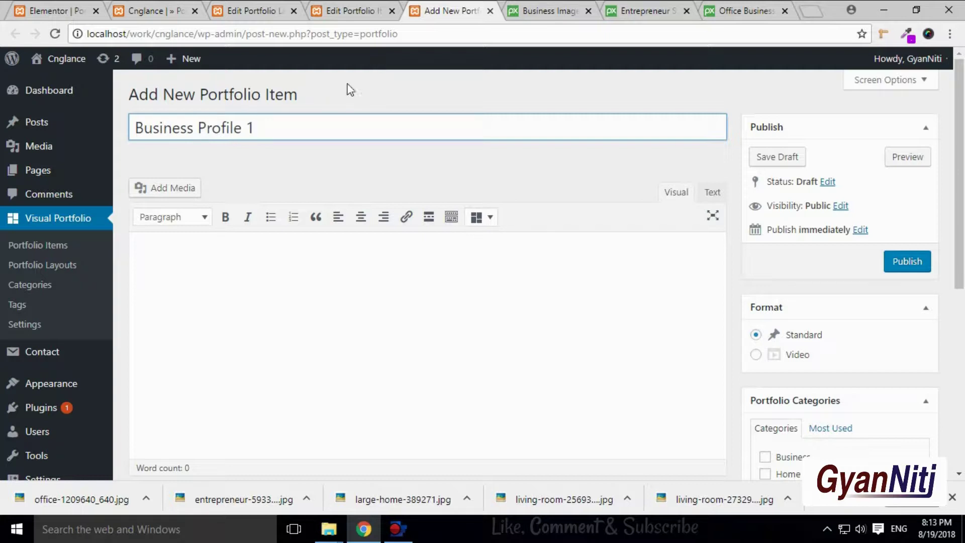
left_click(279, 127)
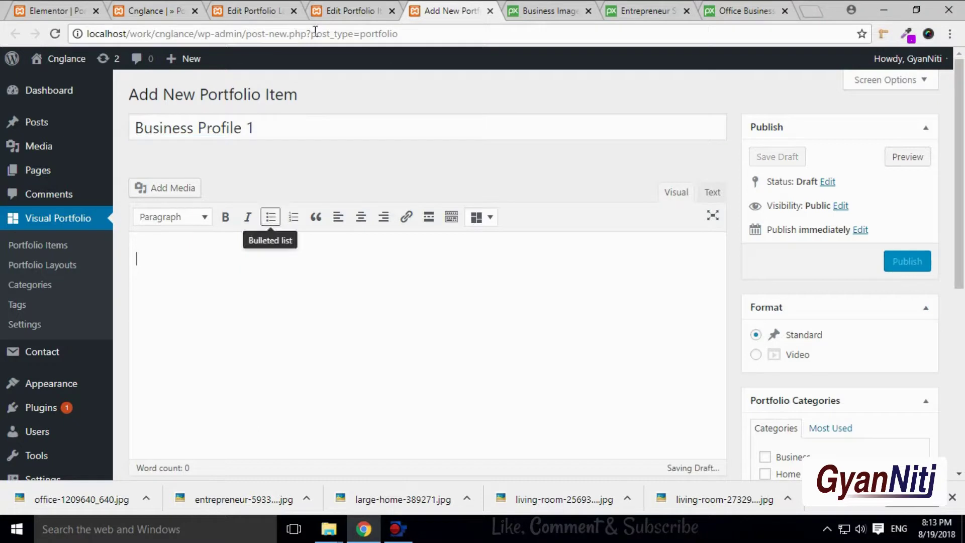
Copy the body text of the Home Decoration 1 item into the content of the new Business Profile 1 item
left_click(321, 12)
right_click(301, 312)
left_click(322, 339)
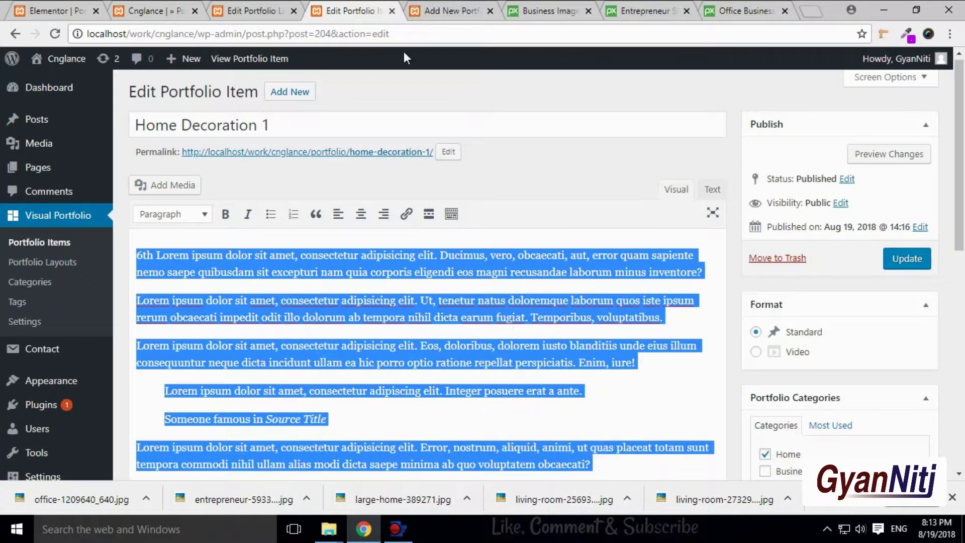
left_click(431, 11)
left_click(288, 265)
key("ctrl+v")
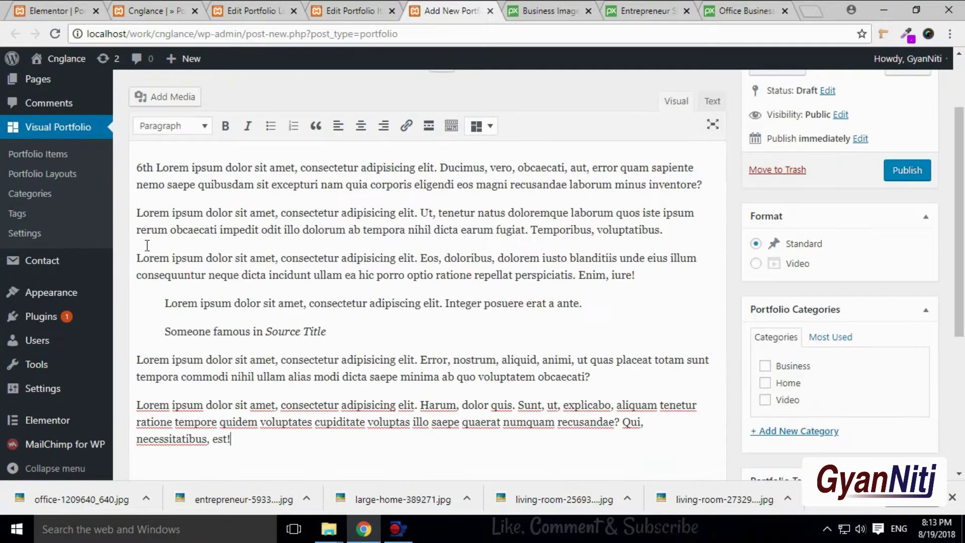
Replace "6th" at the start of the first paragraph with "1st"
scroll(146, 217, "up", 2)
double_click(145, 238)
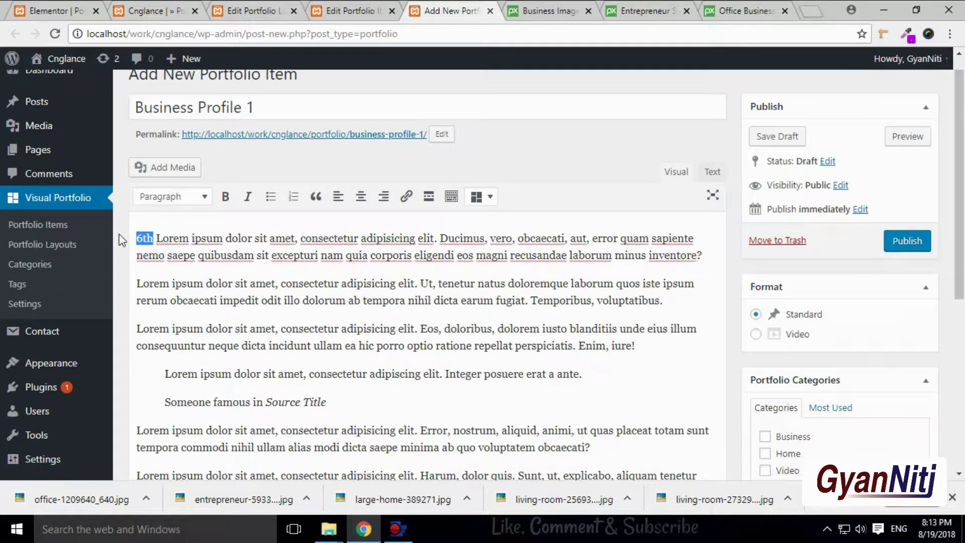
type("1st")
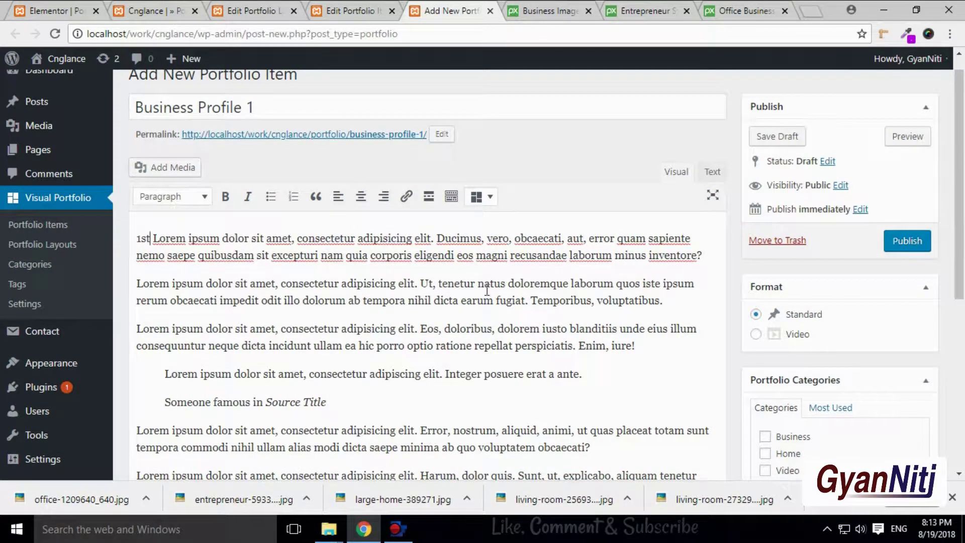
Assign the item to the Business portfolio category and add the portfolio tag "Business"
scroll(841, 390, "down", 3)
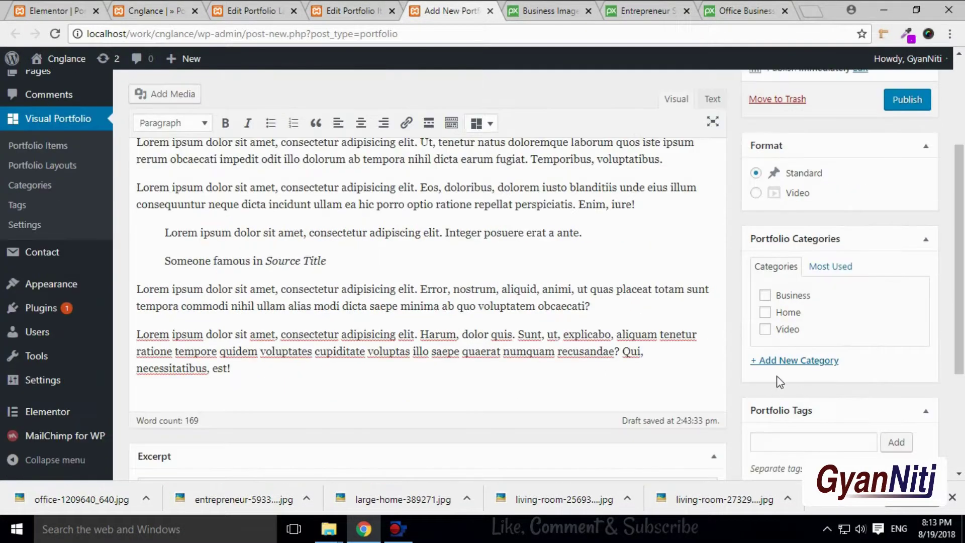
left_click(764, 296)
scroll(838, 351, "down", 4)
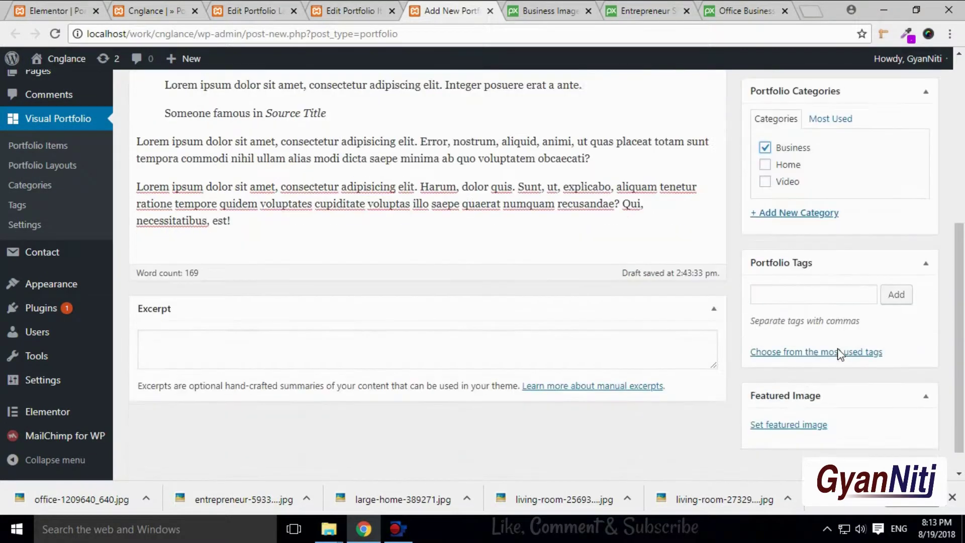
left_click(796, 264)
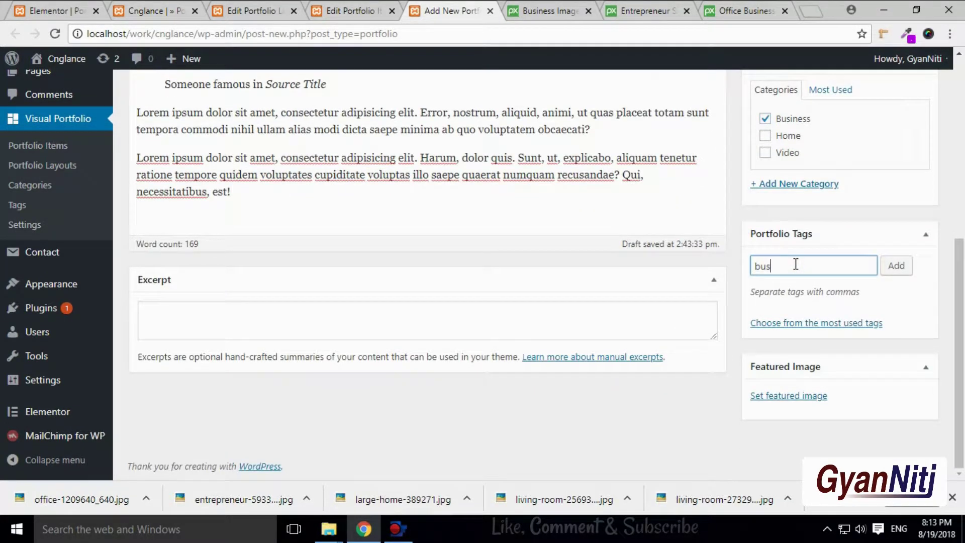
type("business")
left_click(760, 267)
key("BackSpace")
type("B")
left_click(897, 266)
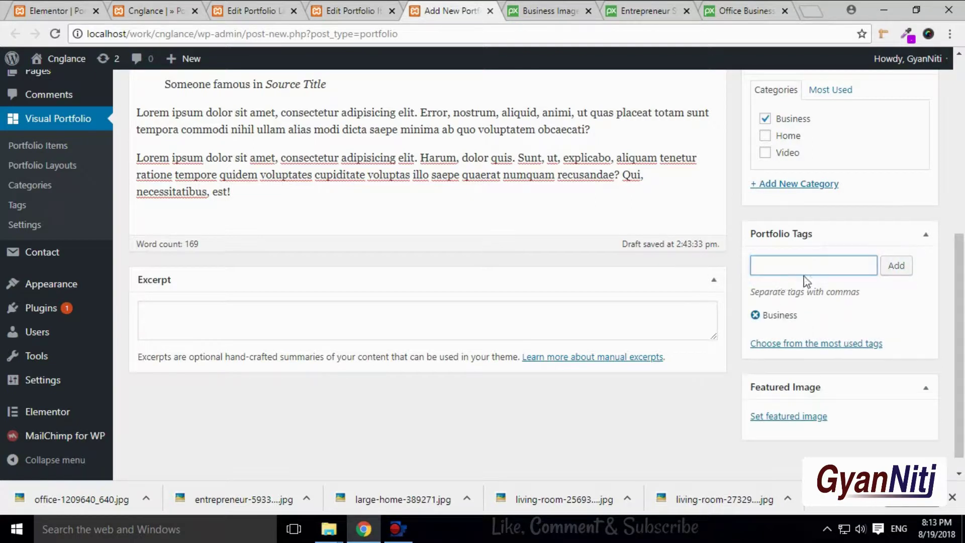
Set workplace-1245776_640.jpg from the media library as the featured image and publish the portfolio item
left_click(789, 417)
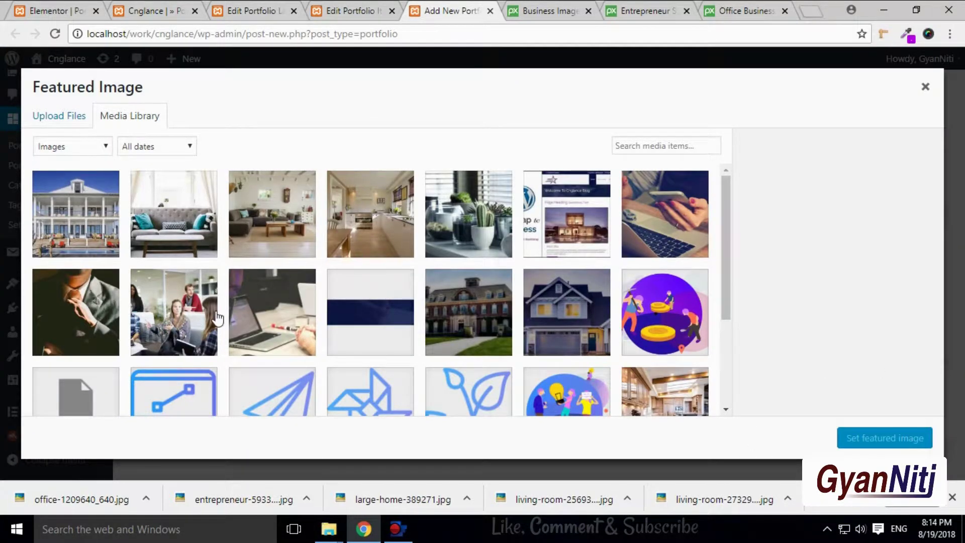
left_click(202, 308)
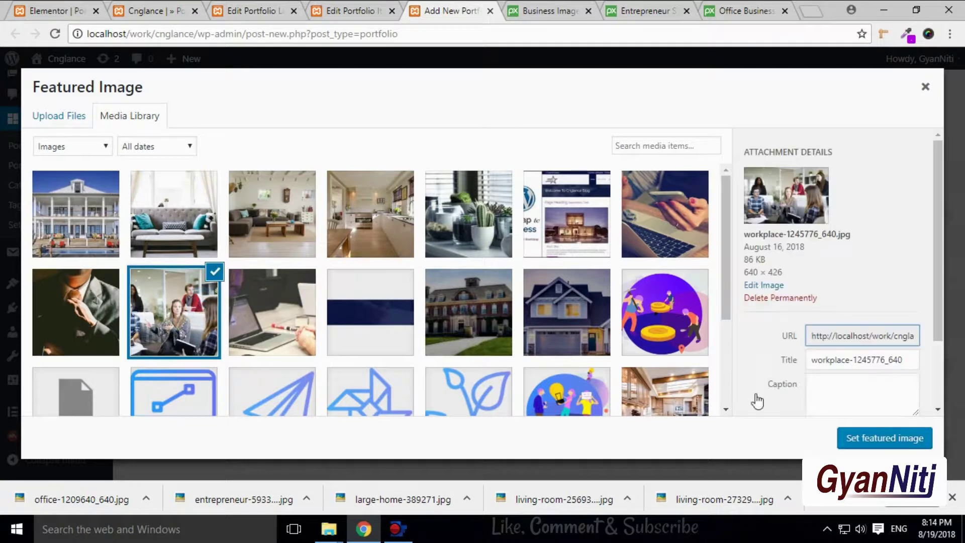
left_click(875, 445)
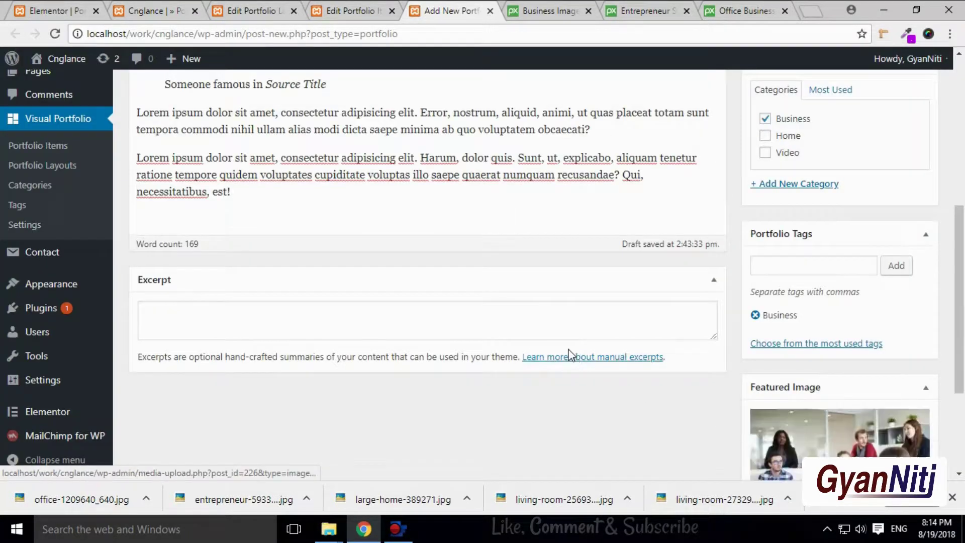
scroll(604, 339, "down", 1)
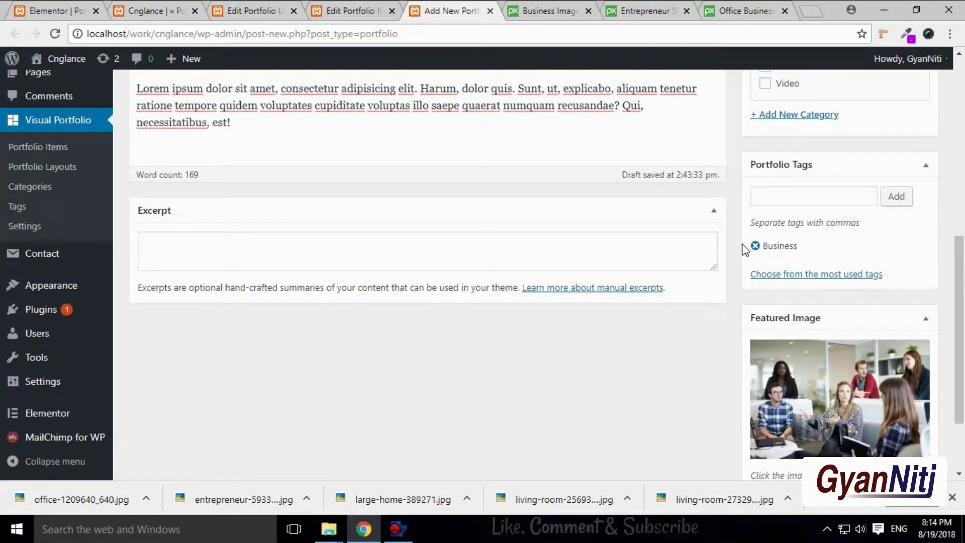
scroll(745, 246, "up", 7)
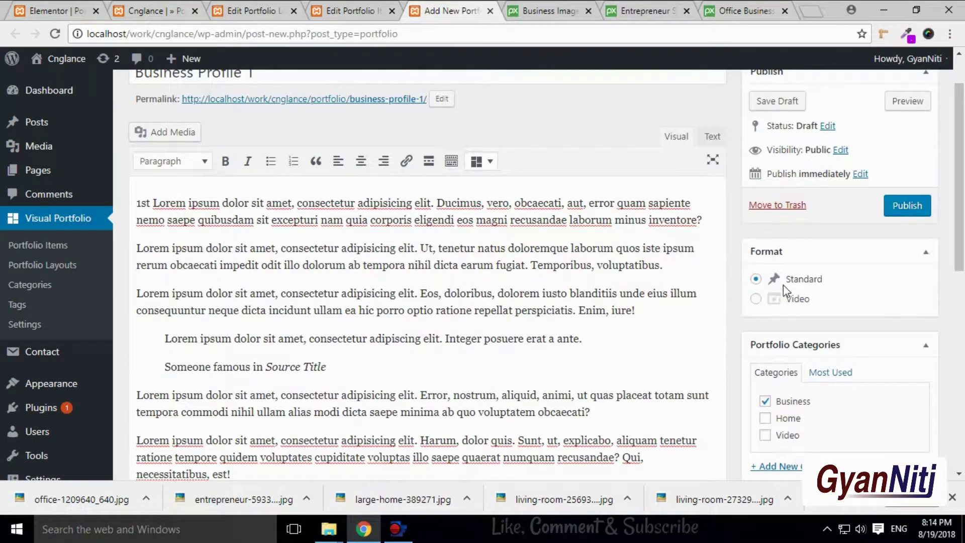
left_click(916, 206)
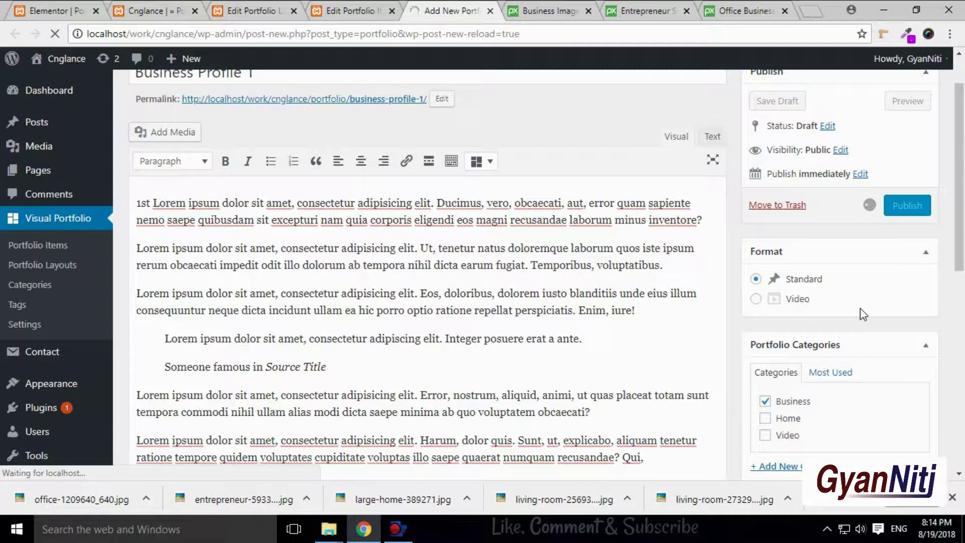
Create another new portfolio item and title it "Business Profile 2", reusing the title of the Business Profile 1 item
left_click(353, 15)
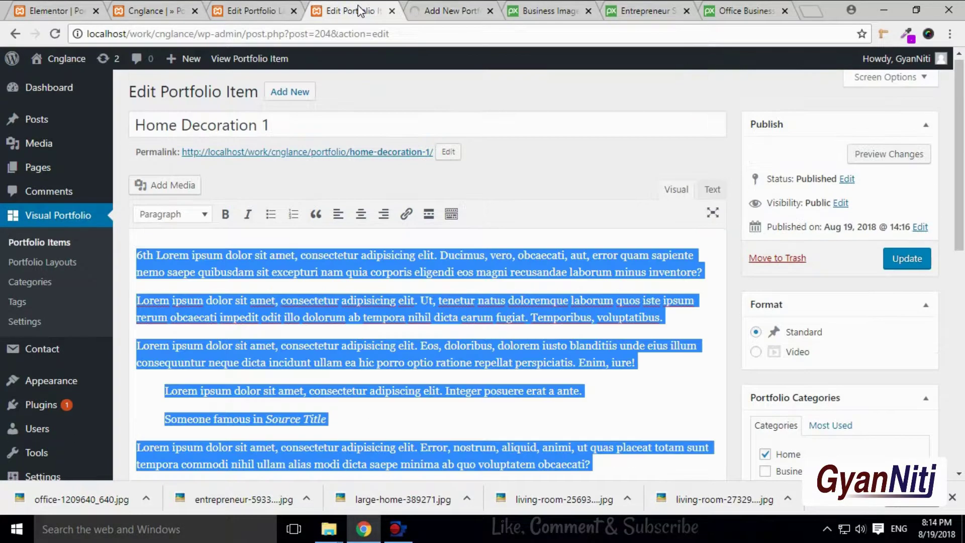
left_click(289, 91)
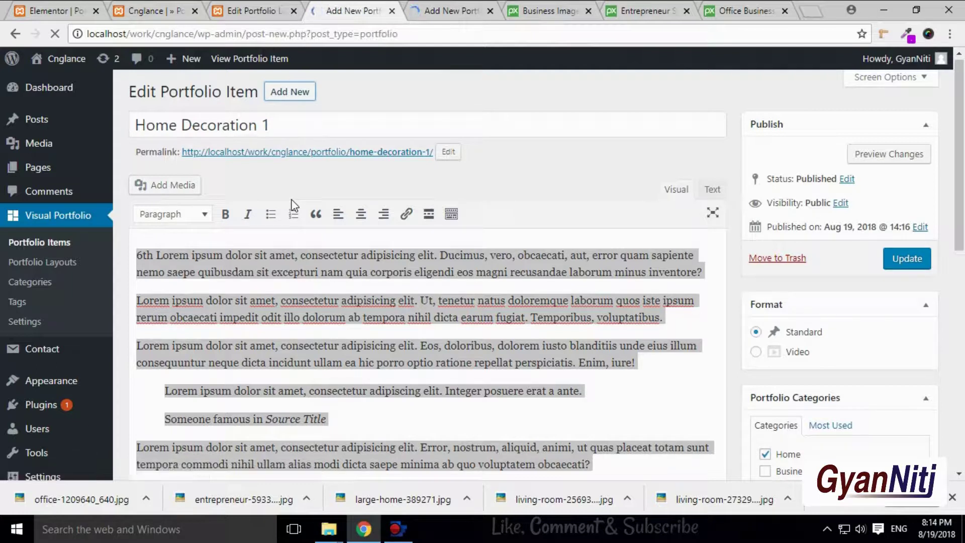
left_click(447, 11)
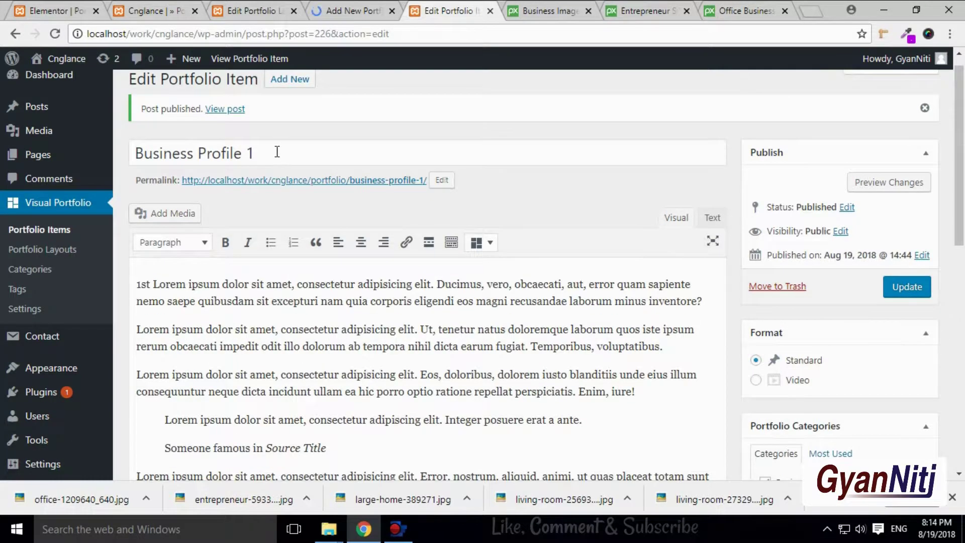
left_click_drag(277, 152, 123, 162)
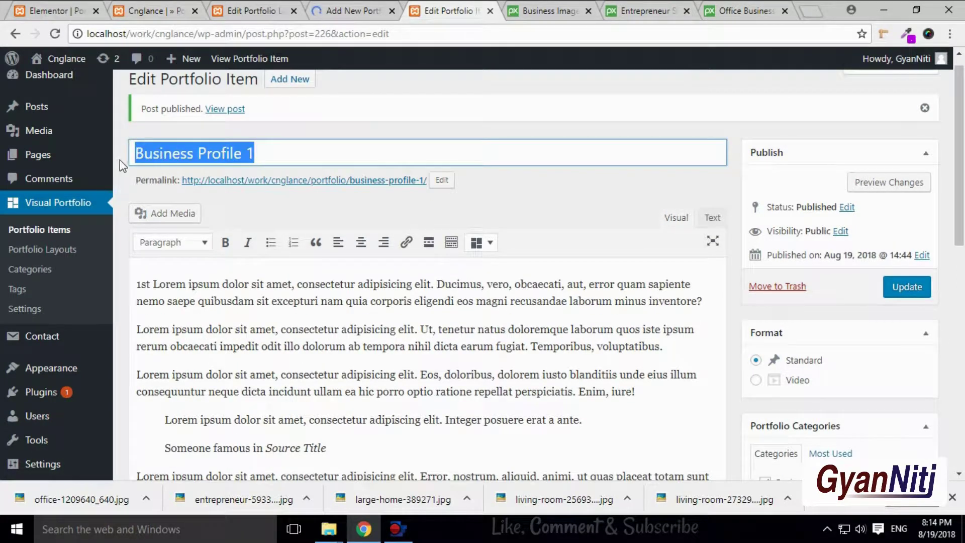
left_click(347, 10)
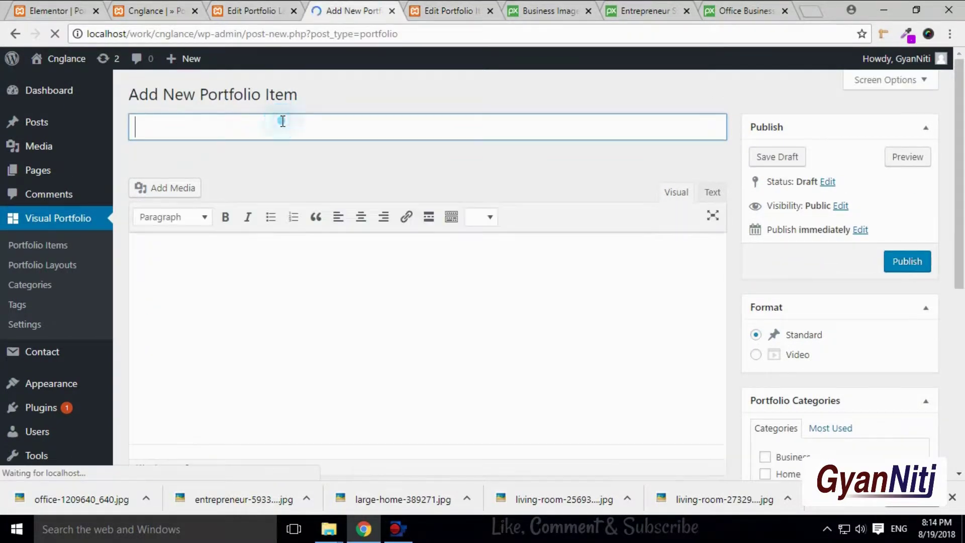
key("ctrl+v")
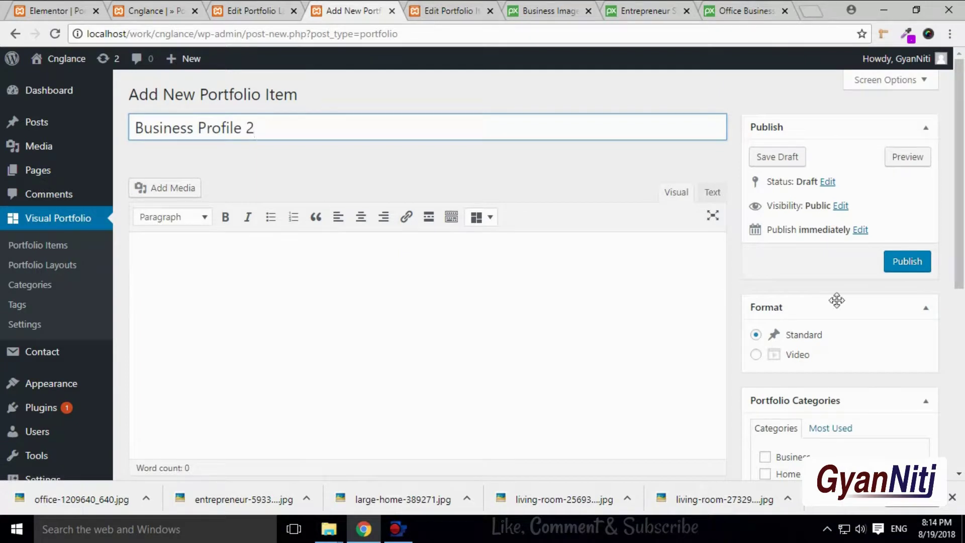
Copy the body text of the Business Profile 1 item into the content of the new Business Profile 2 item
left_click(485, 15)
left_click(362, 295)
key("ctrl+a")
key("ctrl+c")
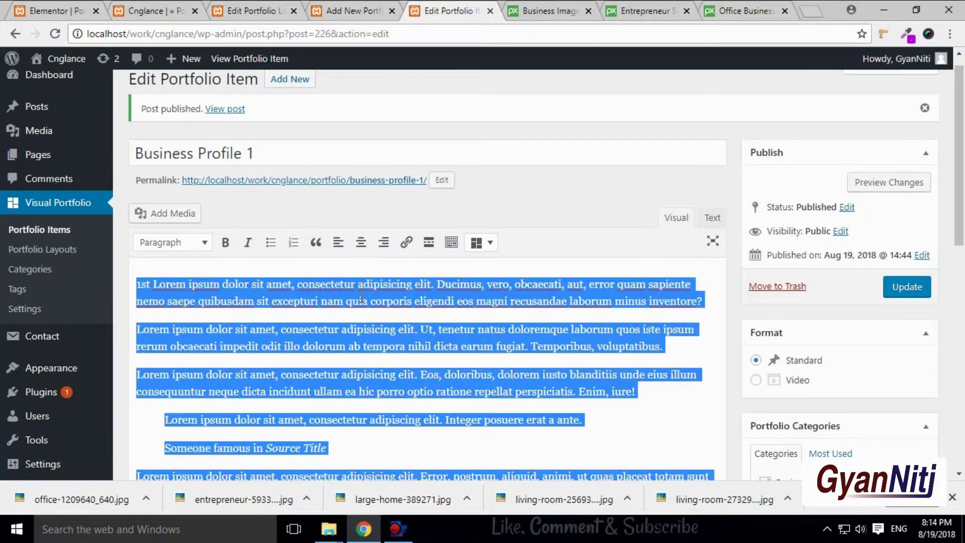
left_click(362, 8)
left_click(333, 250)
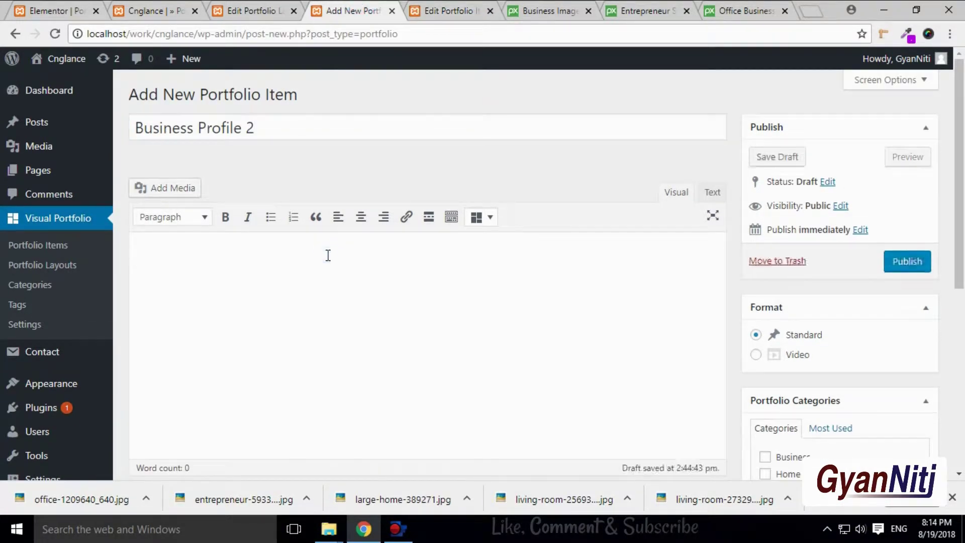
key("ctrl+v")
Replace "1st" at the start of the first paragraph with "2nd"
scroll(150, 226, "up", 2)
left_click_drag(143, 261, 134, 262)
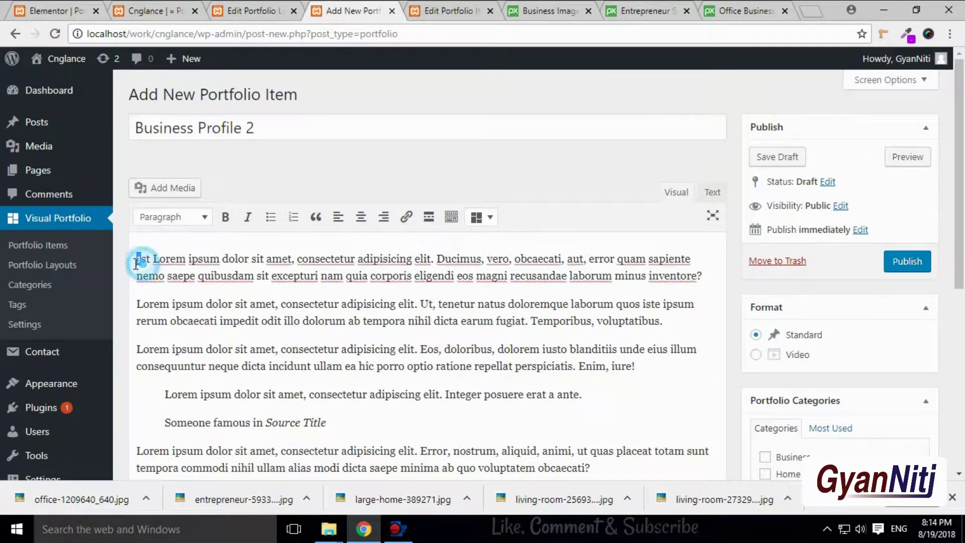
type("2nd")
key("Delete")
key("Delete")
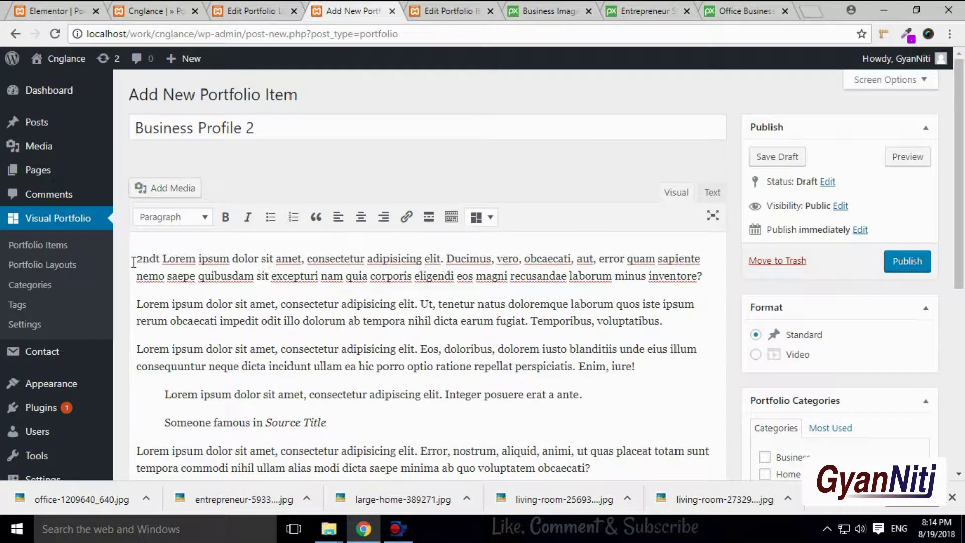
Assign the Business Profile 2 item to the Business portfolio category and enter the portfolio tag "Business"
scroll(759, 328, "down", 3)
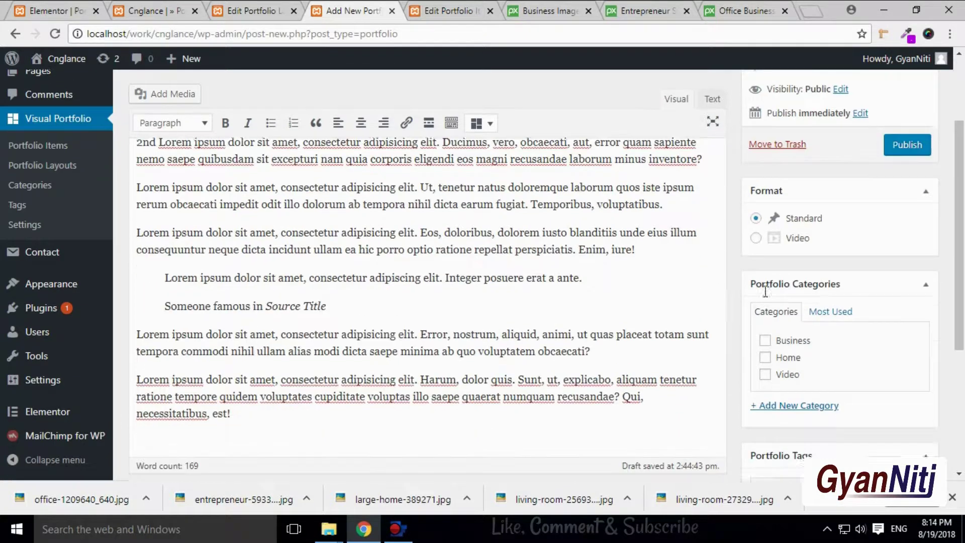
left_click(765, 315)
scroll(852, 303, "down", 1)
scroll(852, 304, "down", 3)
left_click(794, 265)
type("business")
left_click(780, 285)
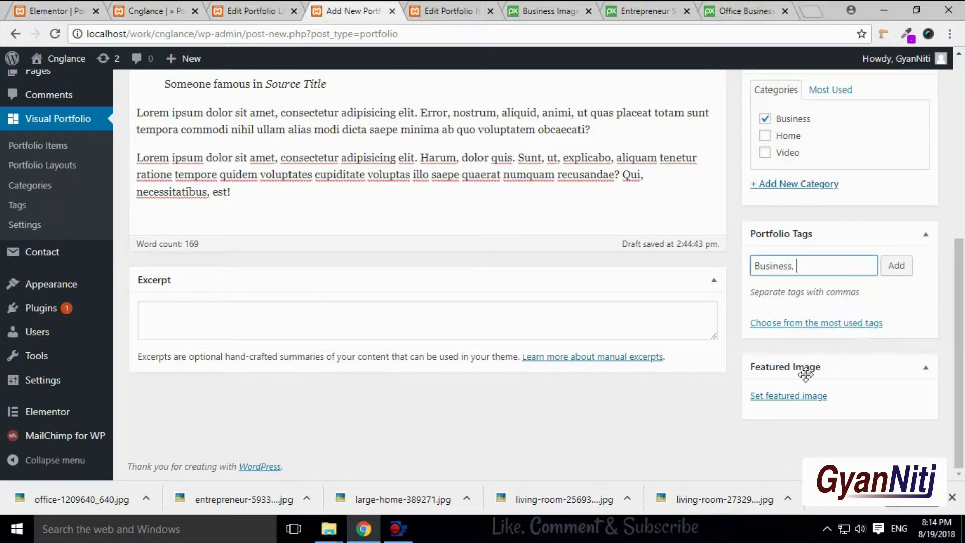
Set the media library photo of a suited man adjusting his tie as the featured image and publish the Business Profile 2 item
left_click(798, 396)
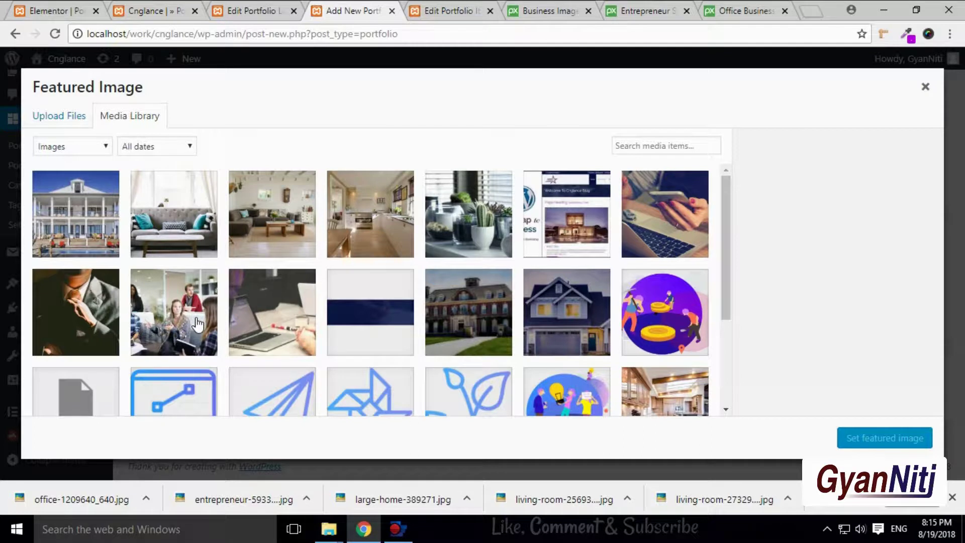
left_click(104, 302)
left_click(848, 441)
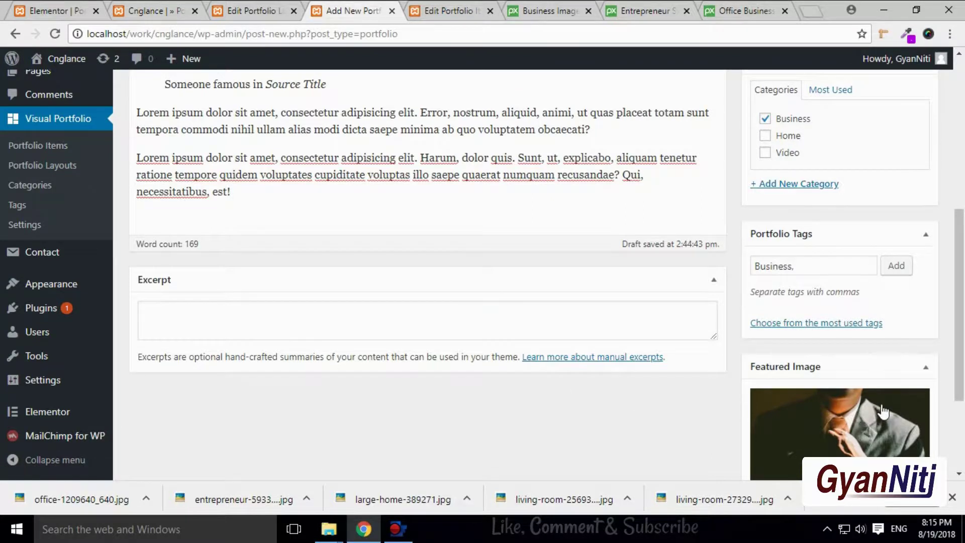
scroll(880, 417, "down", 3)
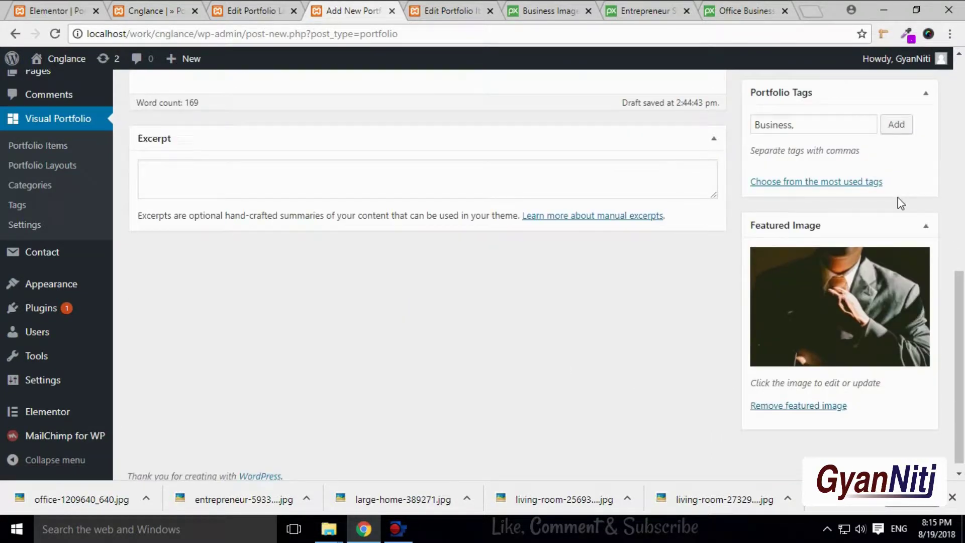
scroll(556, 280, "up", 3)
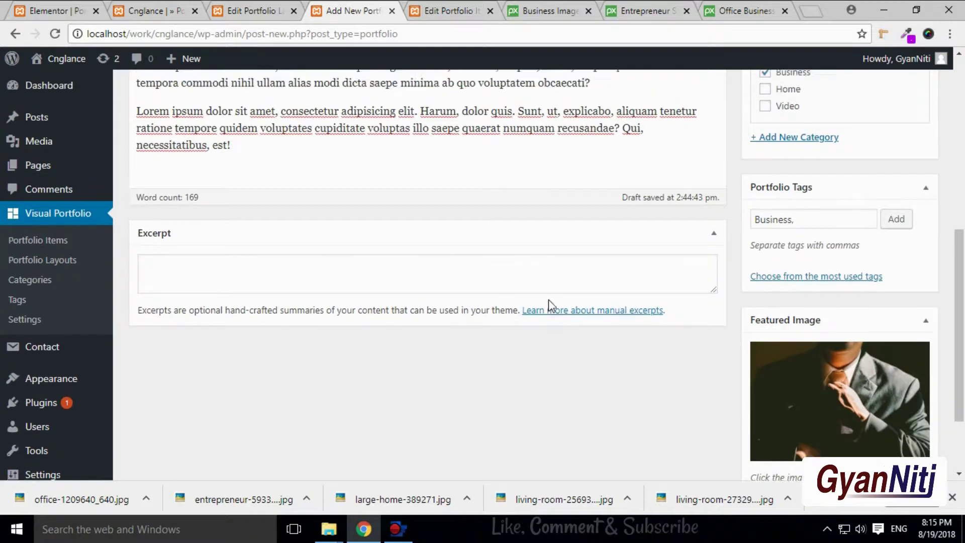
scroll(386, 313, "up", 7)
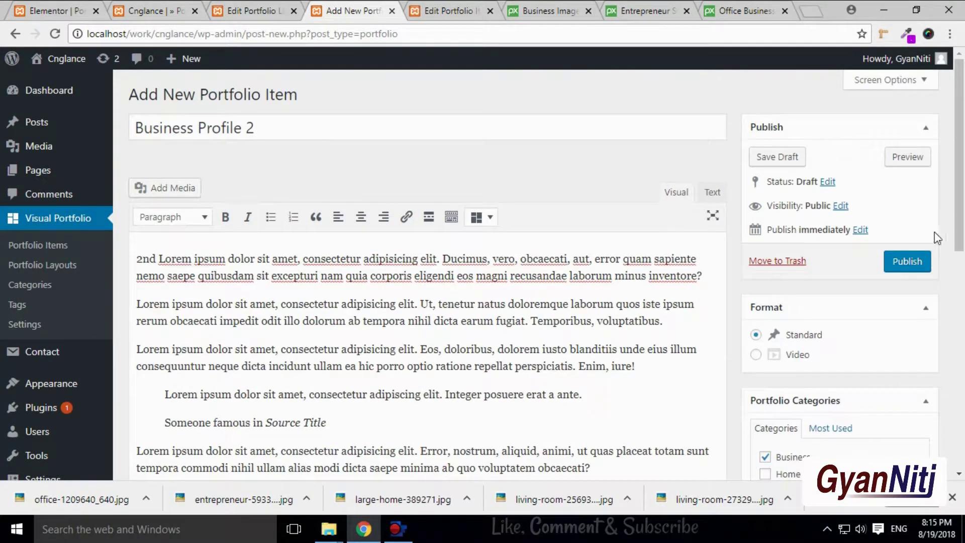
left_click(907, 261)
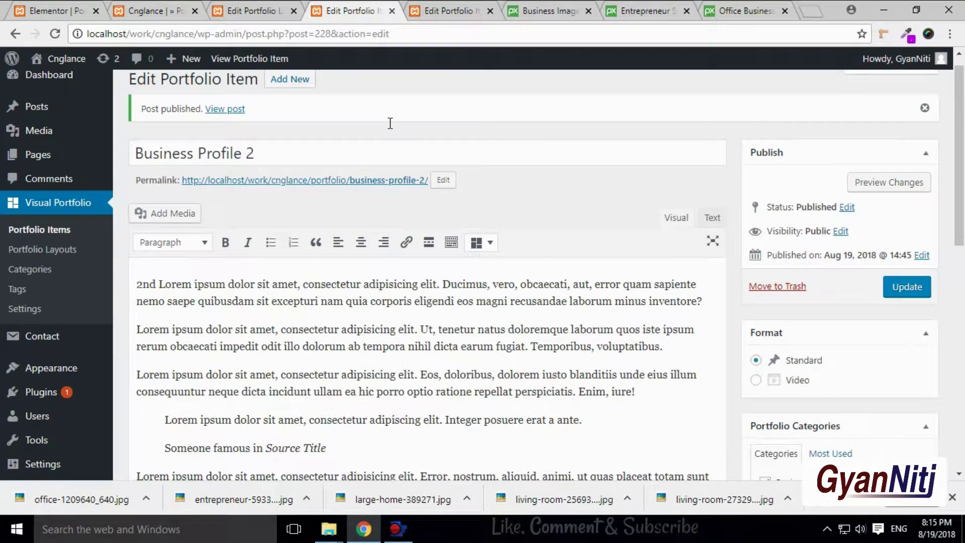
scroll(404, 199, "down", 3)
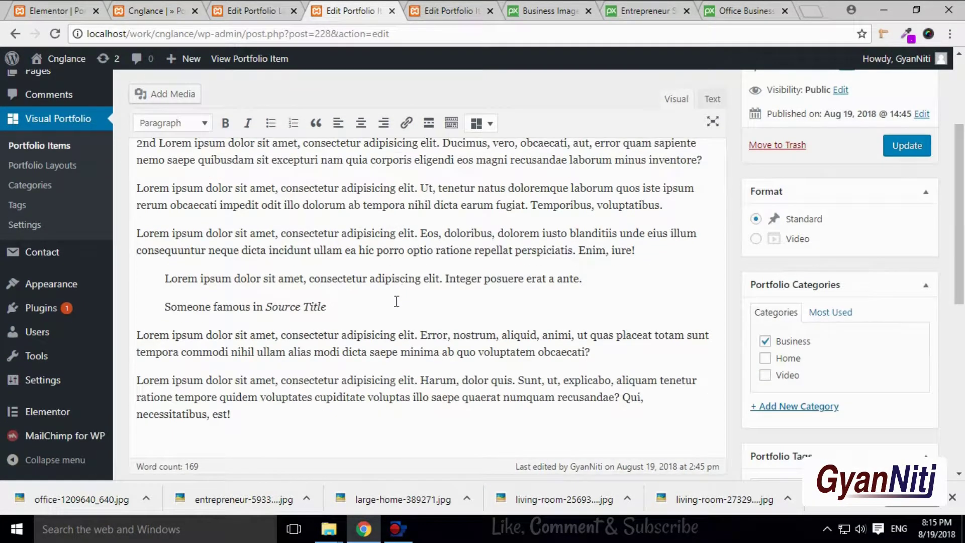
scroll(754, 368, "down", 2)
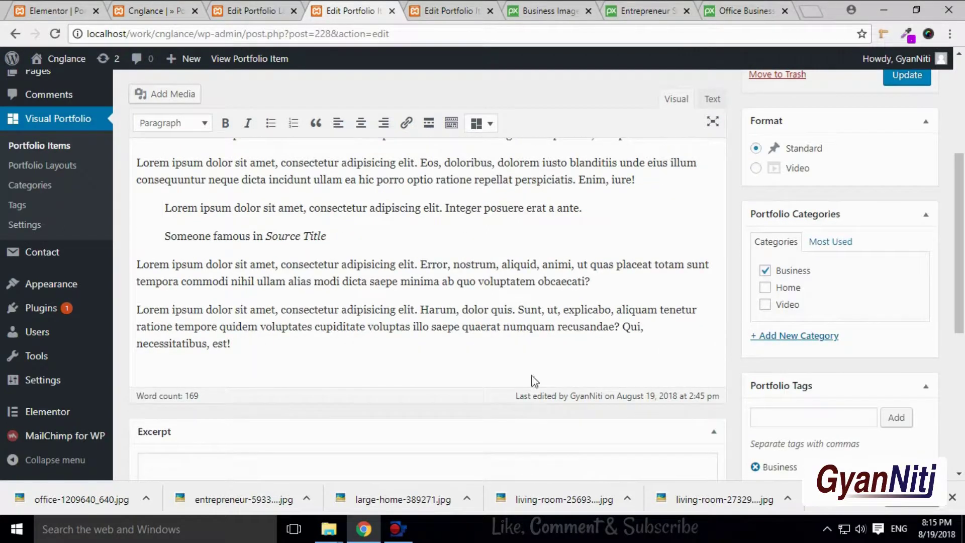
scroll(247, 415, "down", 2)
scroll(254, 362, "up", 6)
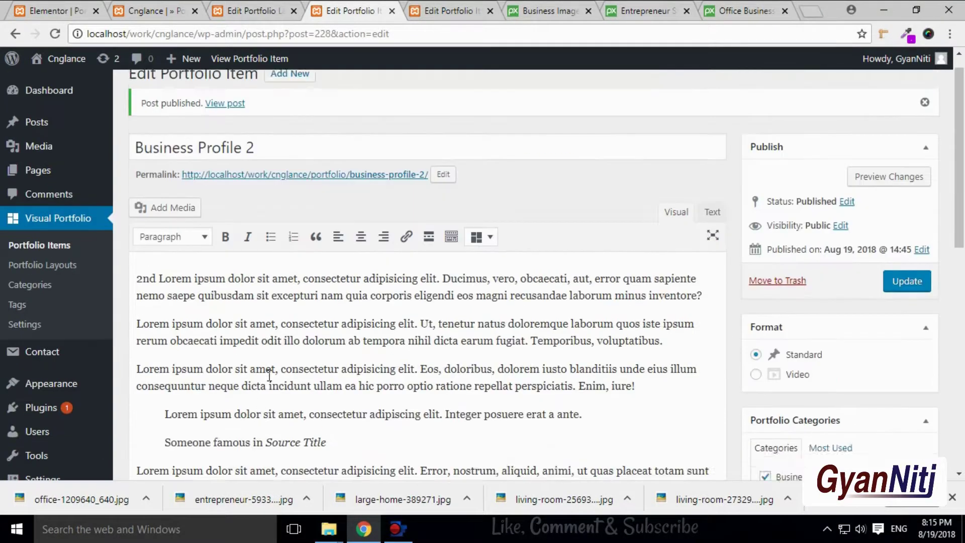
Create another new portfolio item and title it "Business Profile 3", reusing the title of the Business Profile 1 item
left_click(293, 95)
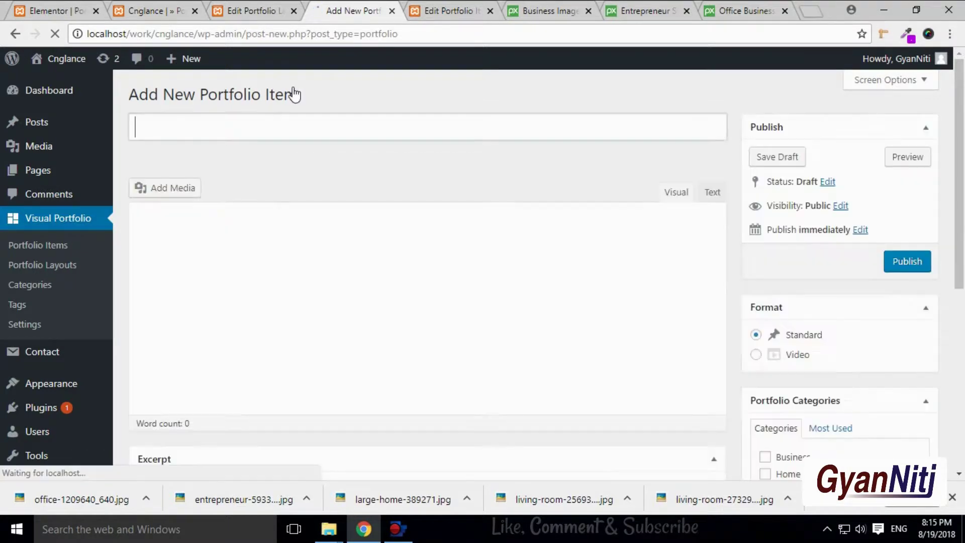
left_click(435, 9)
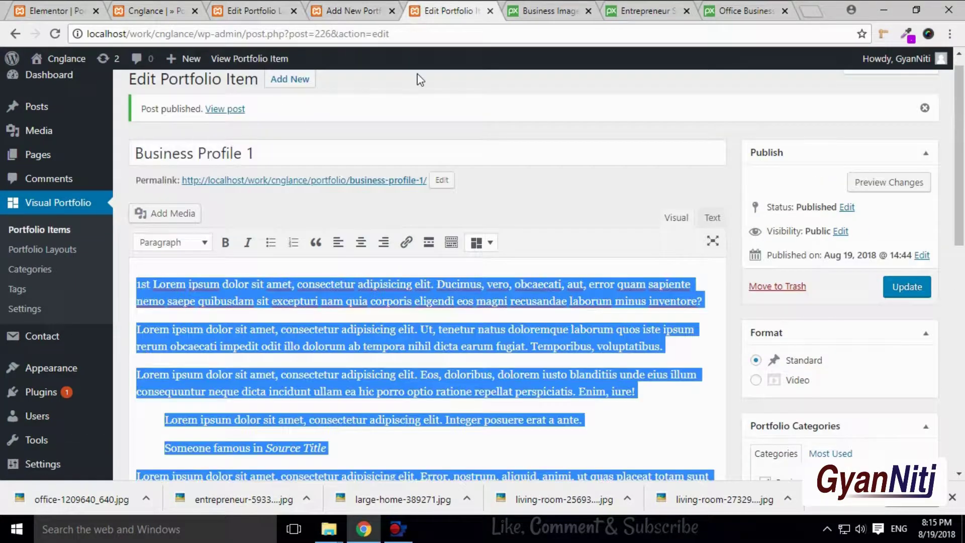
scroll(326, 167, "up", 1)
left_click(290, 172)
key("ctrl+a")
key("ctrl+c")
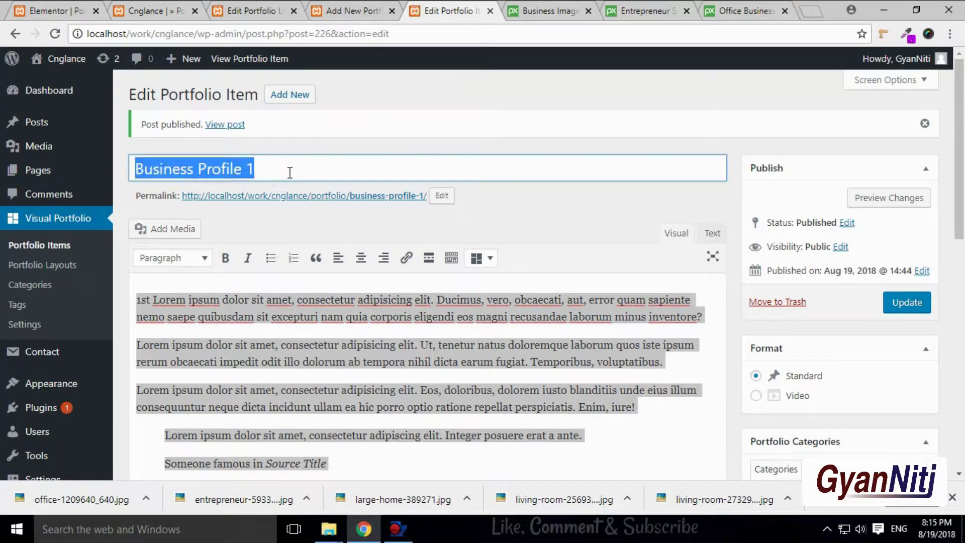
left_click(335, 10)
left_click(306, 125)
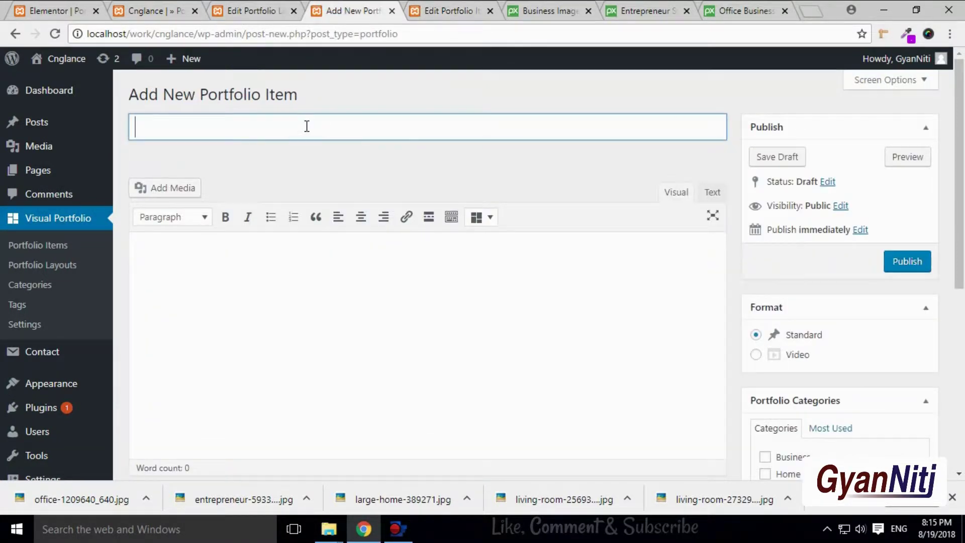
key("ctrl+v")
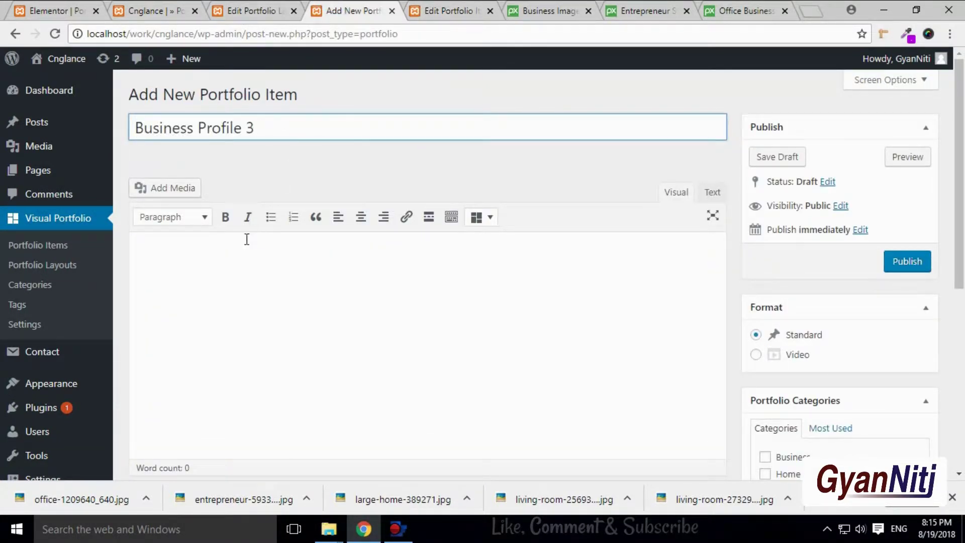
Copy the body text of the Business Profile 1 item into the content of the new Business Profile 3 item
left_click(241, 268)
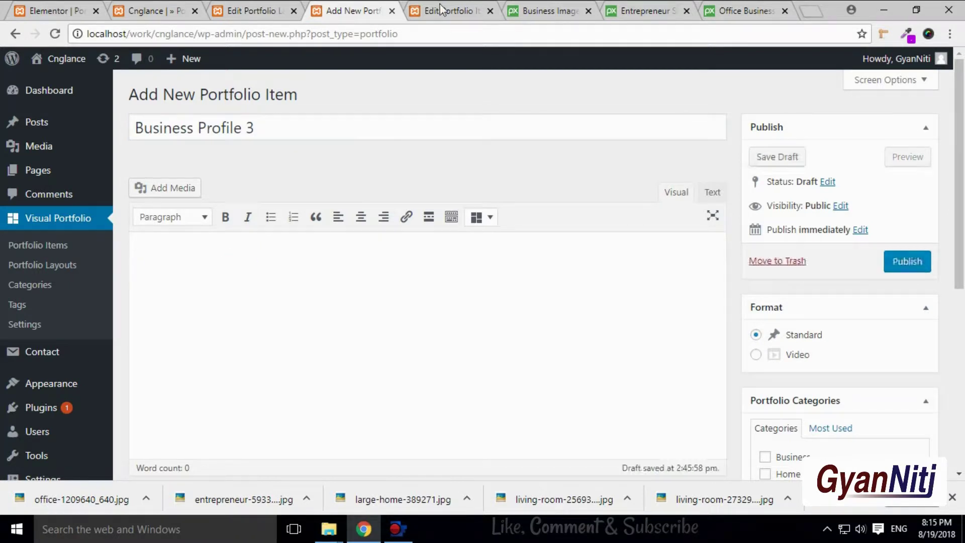
left_click(443, 10)
right_click(282, 340)
left_click(351, 171)
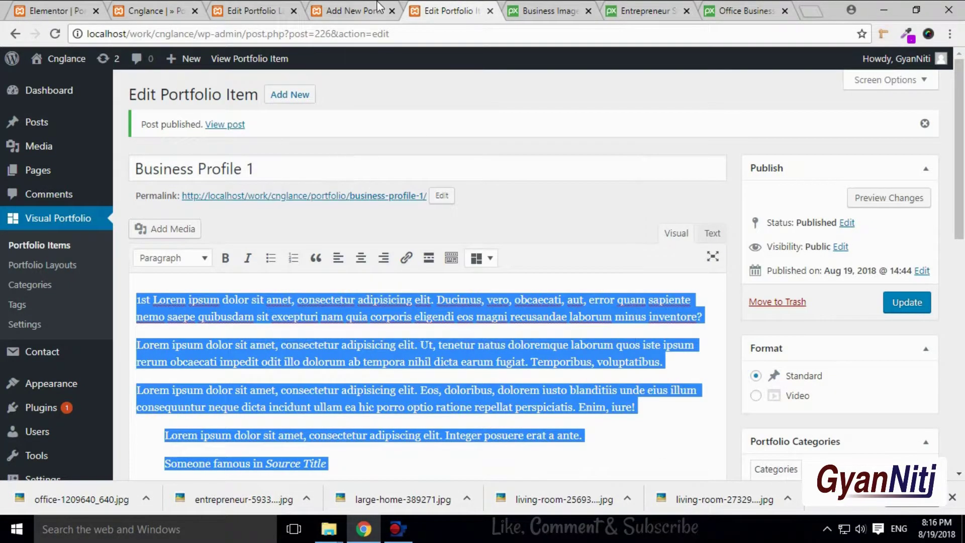
left_click(352, 10)
type("1st Lorem ipsum dolor sit amet, consectetur adipisicing elit. Ducimus, vero, obcaecati, aut, error quam sapiente nemo saepe quibusdam sit excepturi nam quia corporis eligendi eos magni recusandae laborum minus inventore? Lorem ipsum dolor sit amet, consectetur adipisicing elit. Ut, tenetur natus doloremque laborum quos iste ipsum rerum obcaecati impedit odit illo dolorum ab tempora nihil dicta earum fugiat. Temporibus, voluptatibus. Lorem ipsum dolor sit amet, consectetur adipisicing elit. Eos, doloribus, dolorem iusto blanditiis unde eius illum consequuntur neque dicta incidunt ullam ea hic porro optio ratione repellat perspiciatis. Enim, iure! Lorem ipsum dolor sit amet, consectetur adipiscing elit. Integer posuere erat a ante. Someone famous in Source Title Lorem ipsum dolor sit amet, consectetur adipisicing elit. Error, nostrum, aliquid, animi, ut quas placeat totam sunt tempora commodi nihil ullam alias modi dicta saepe minima ab quo voluptatem obcaecati? Lorem ipsum dolor sit amet, consectetur adipisicing elit. Harum, dolor quis. Sunt, ut, explicabo, aliquam tenetur ratione tempore quidem voluptates cupiditate voluptas illo saepe quaerat numquam recusandae? Qui, necessitatibus, est!")
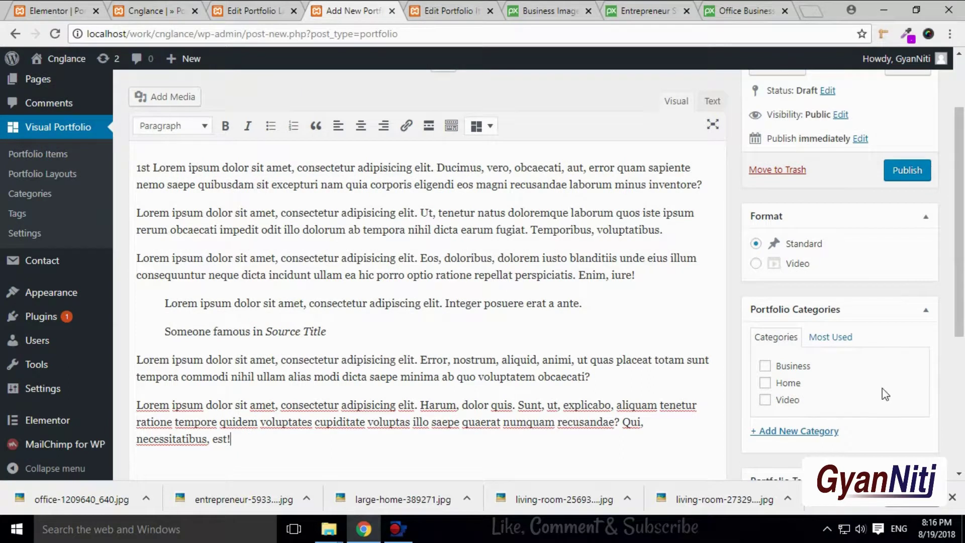
Assign the Business Profile 3 item to the Business portfolio category and add "Business" from the most used portfolio tags
scroll(885, 394, "down", 2)
left_click(765, 295)
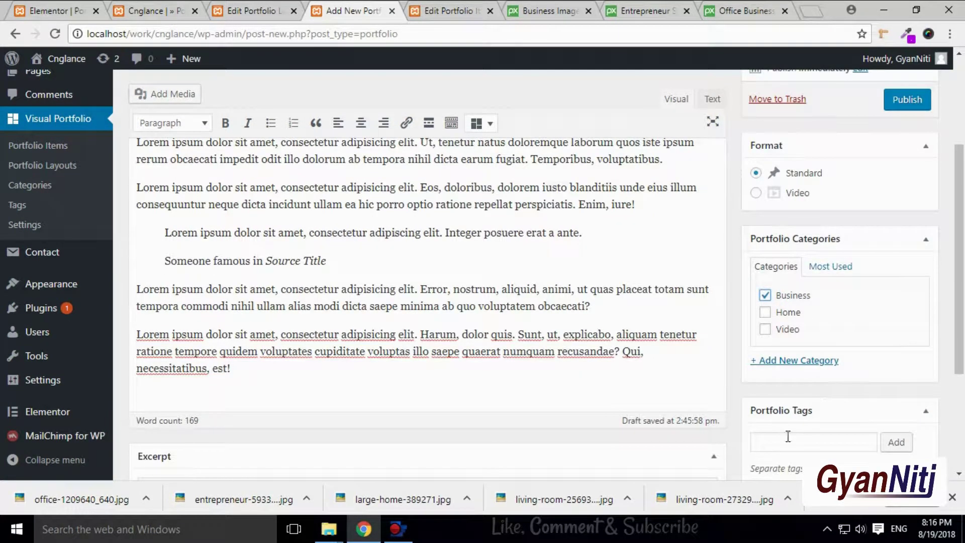
scroll(788, 437, "down", 5)
left_click(793, 324)
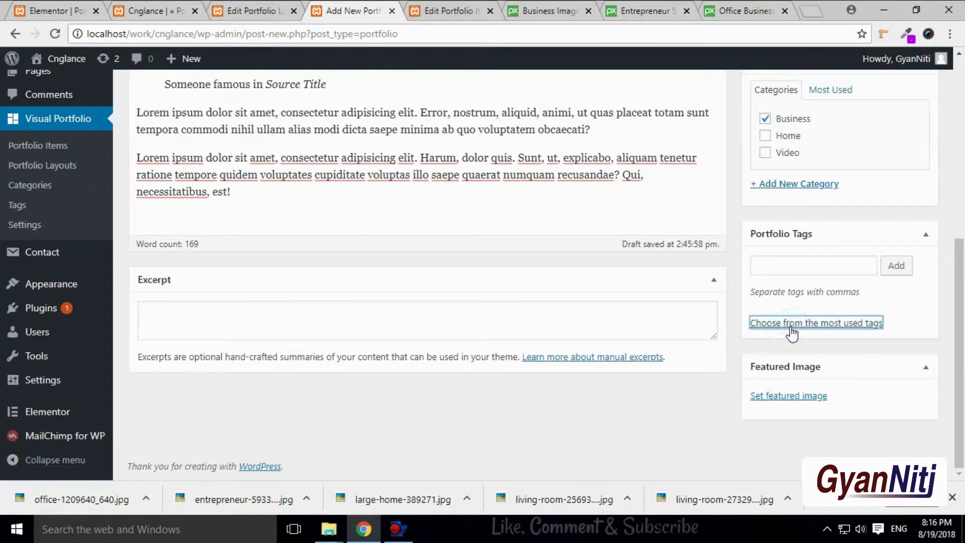
left_click(770, 353)
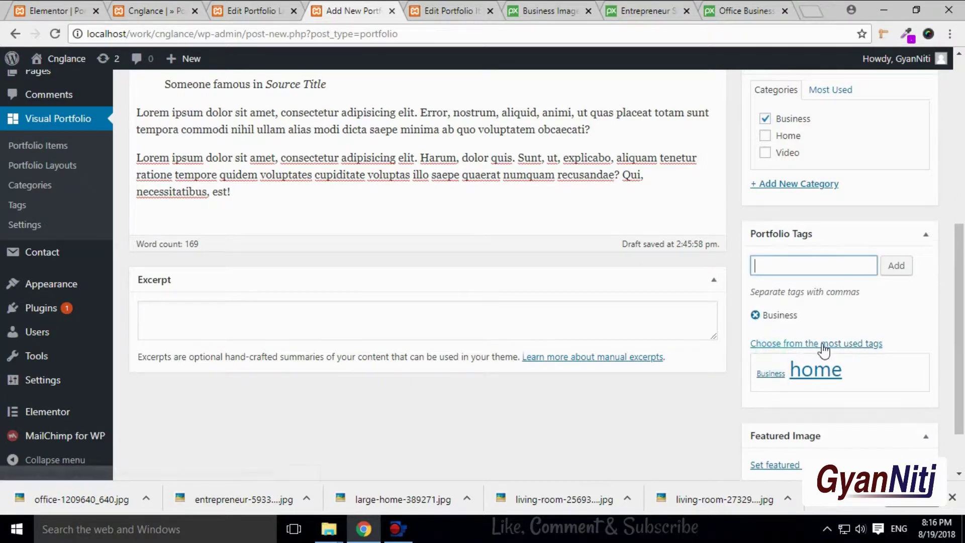
Set office-620822_640.jpg from the media library as the featured image of the Business Profile 3 item
scroll(824, 350, "down", 2)
left_click(777, 395)
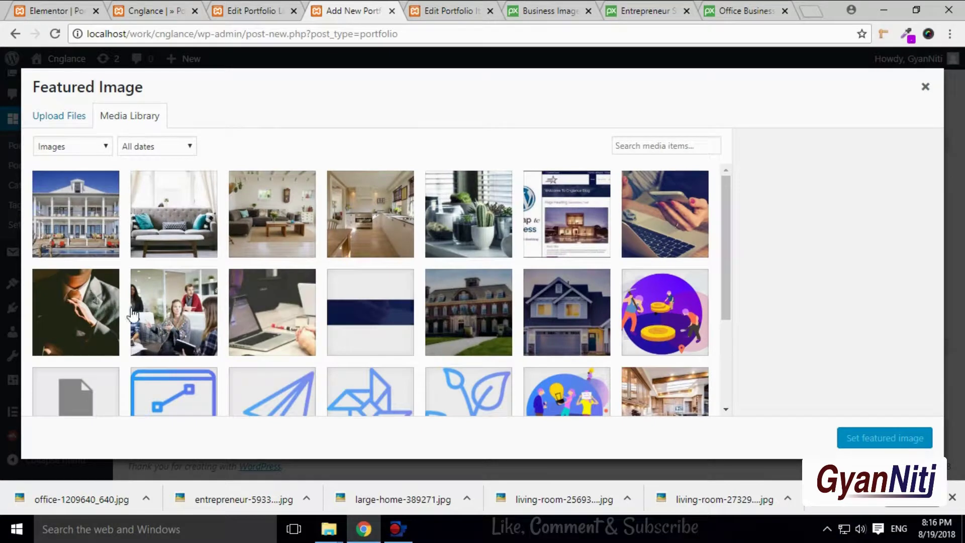
left_click(665, 214)
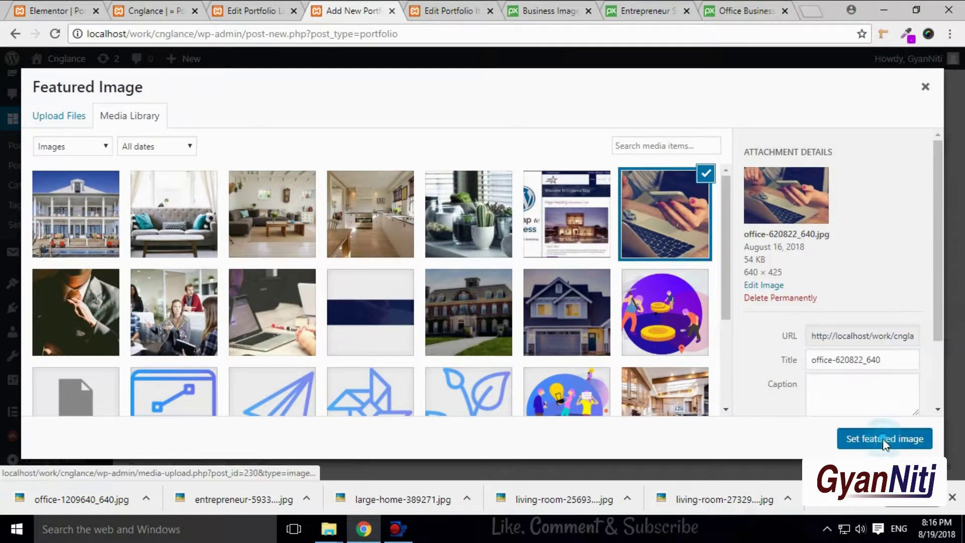
left_click(882, 438)
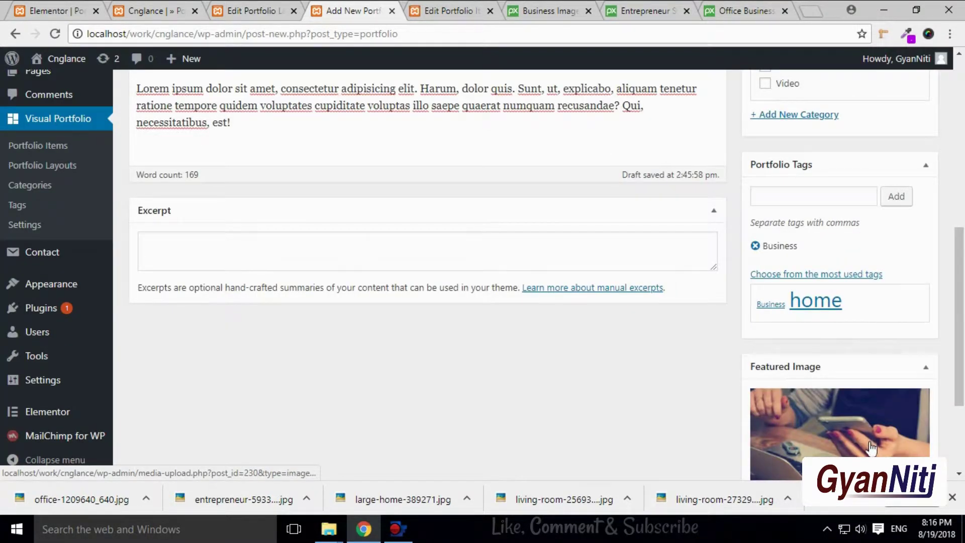
Check the featured image of the Business Profile 3 item and publish the item
scroll(759, 362, "down", 2)
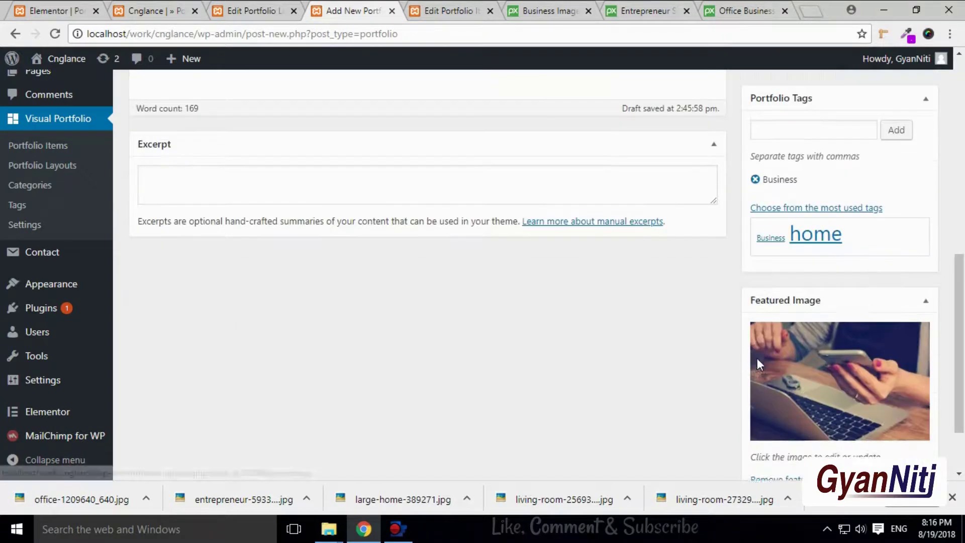
scroll(757, 358, "down", 2)
scroll(688, 351, "up", 7)
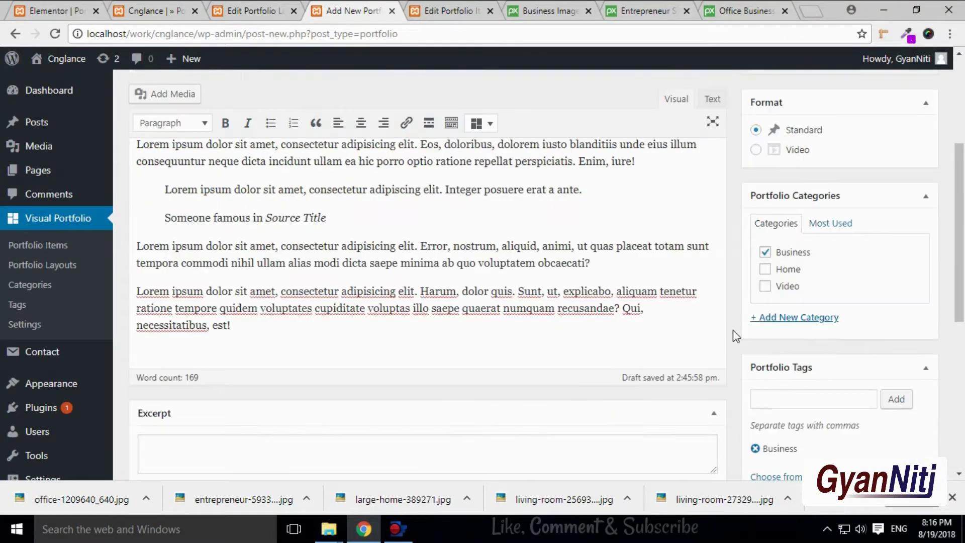
scroll(929, 173, "up", 3)
left_click(918, 198)
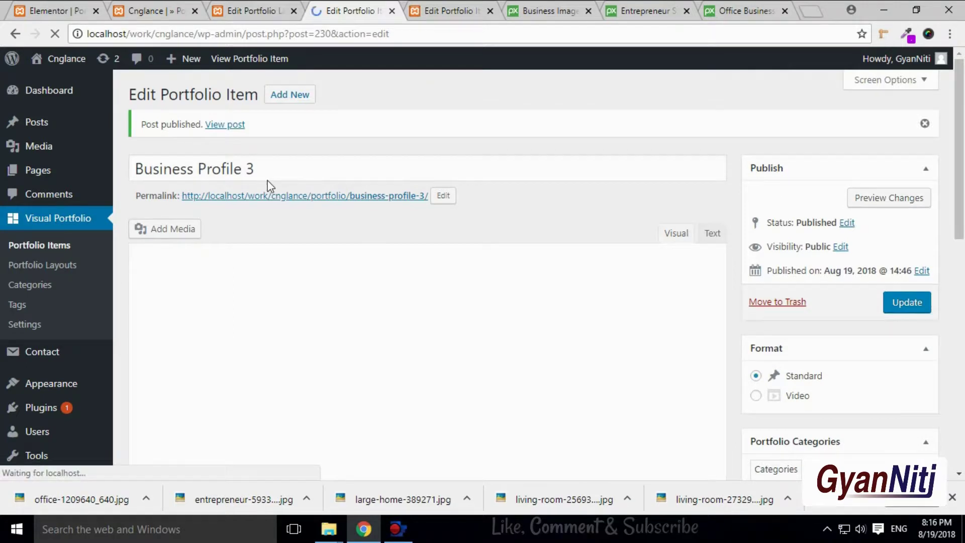
Create another new portfolio item and title it "Business Profile 4th", reusing the title of the Business Profile 1 item
left_click(288, 94)
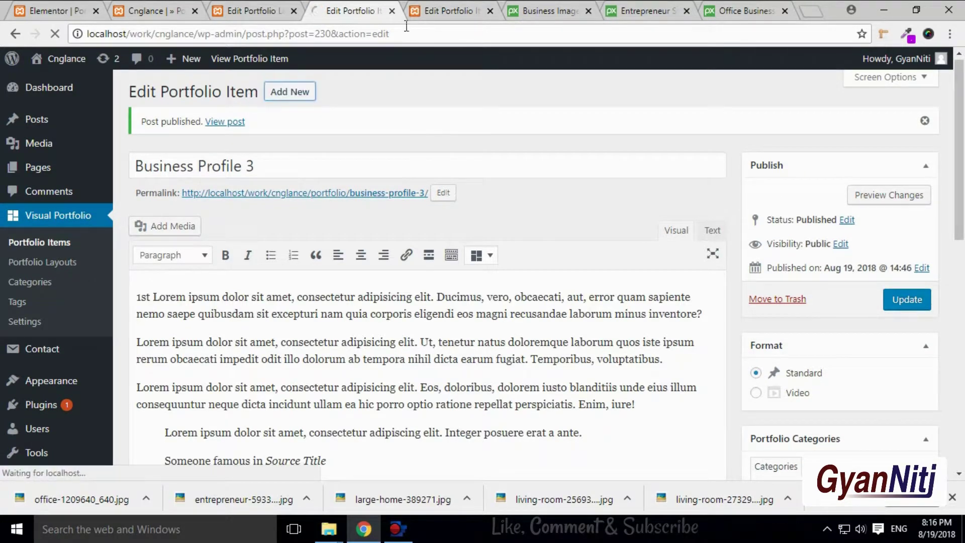
left_click(436, 6)
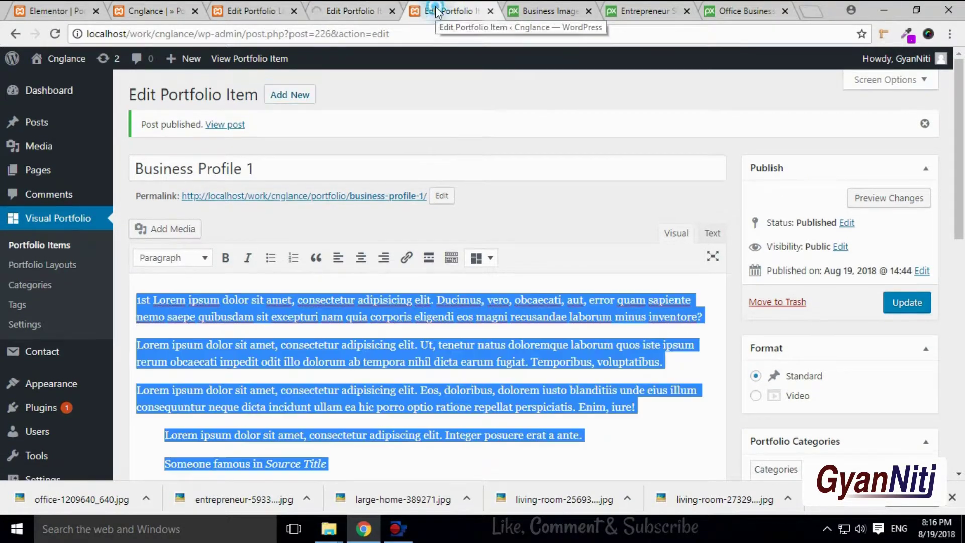
left_click(264, 167)
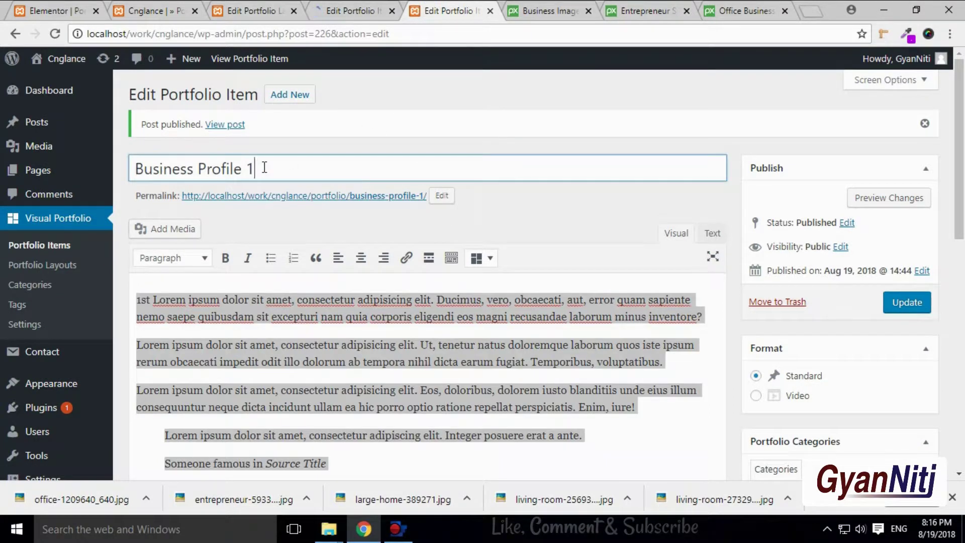
key("ctrl+a")
key("ctrl+c")
left_click(326, 12)
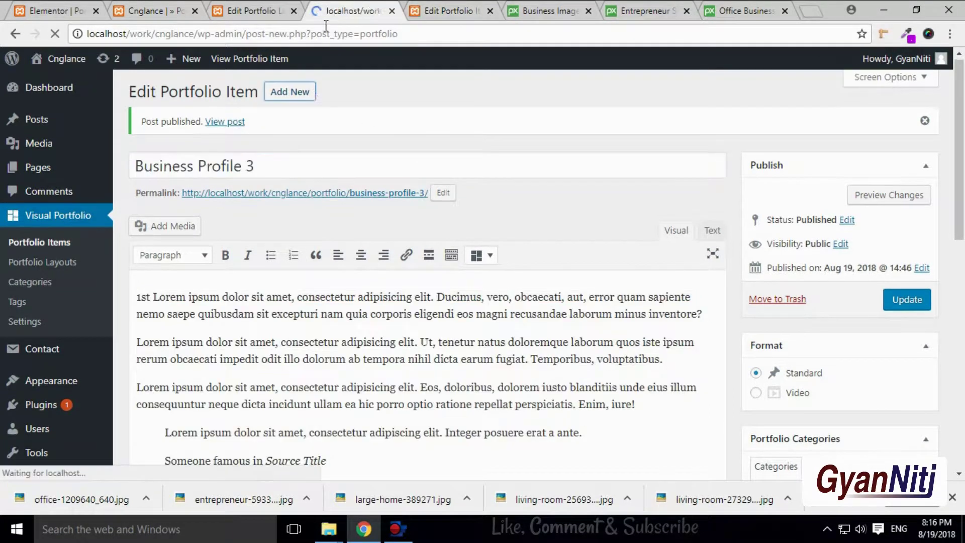
left_click(270, 128)
key("ctrl+v")
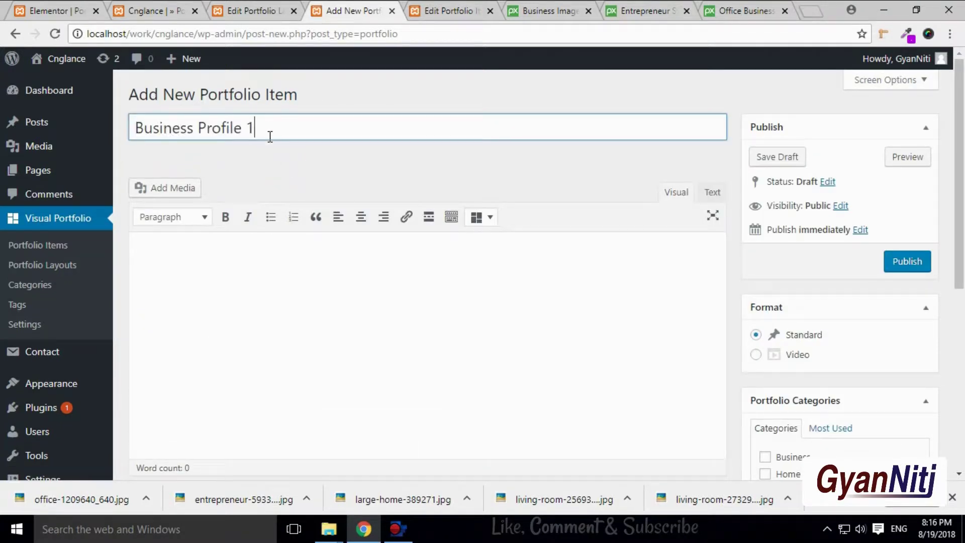
Copy the Business Profile 1 body text into the Business Profile 4th item and change its opening "1st" to "4th"
left_click(257, 250)
left_click(438, 11)
right_click(274, 323)
left_click(291, 345)
left_click(345, 11)
left_click(272, 336)
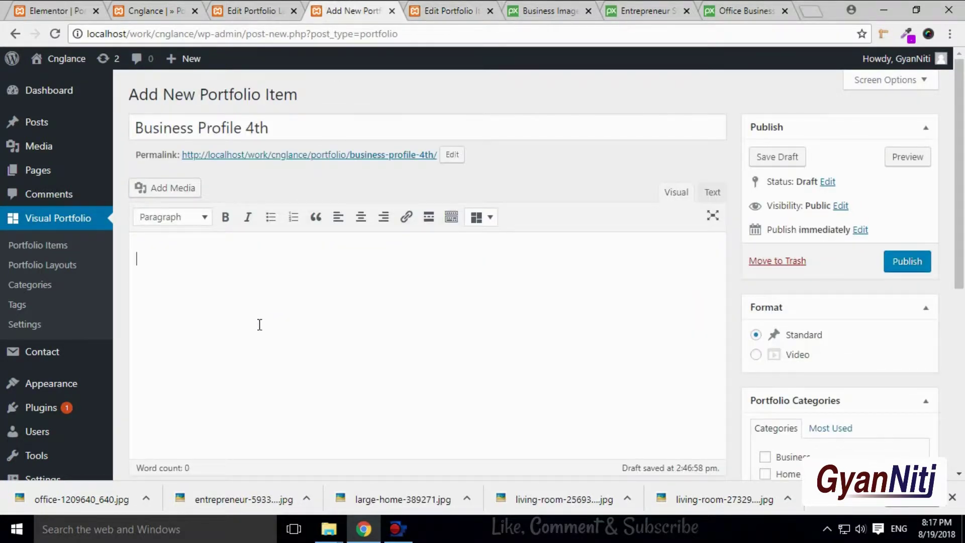
key("ctrl+v")
scroll(162, 306, "up", 2)
double_click(145, 259)
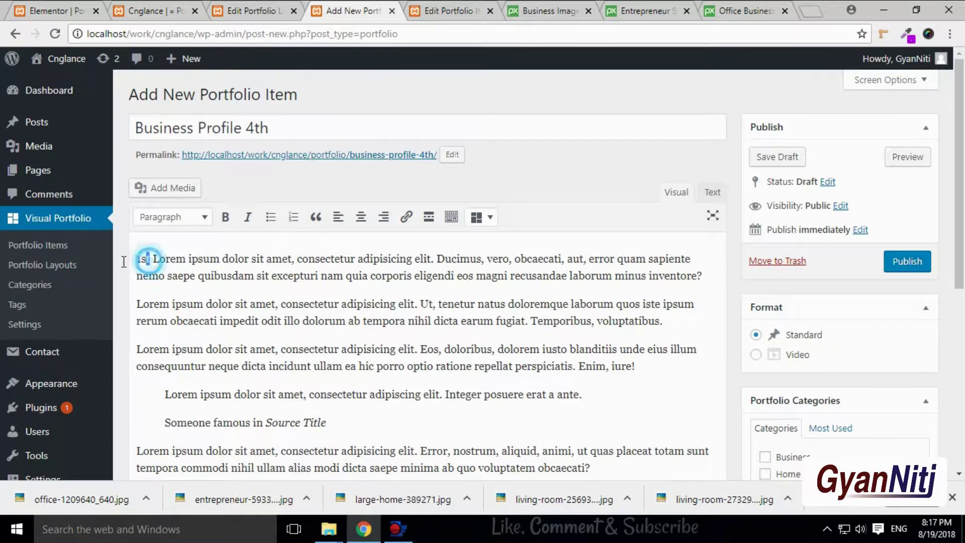
key("BackSpace")
type("4th")
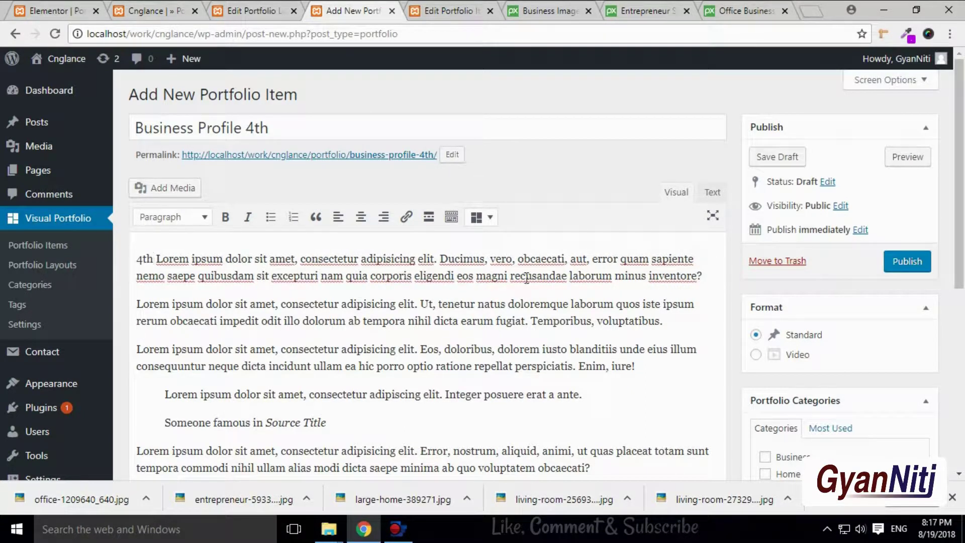
Assign the Business Profile 4th item to the Business portfolio category and enter the suggested "Business" portfolio tag
scroll(769, 282, "down", 3)
left_click(765, 315)
scroll(785, 309, "down", 2)
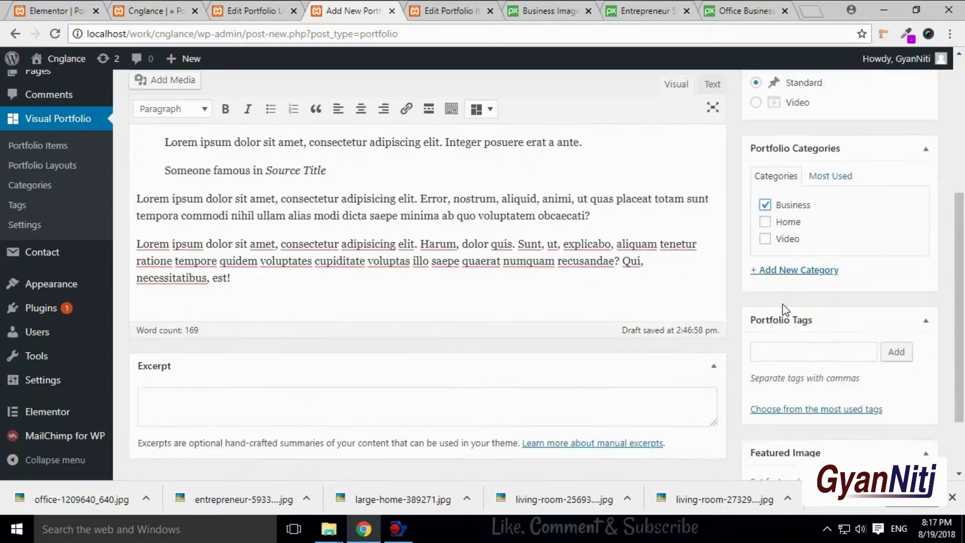
scroll(786, 310, "down", 2)
left_click(821, 268)
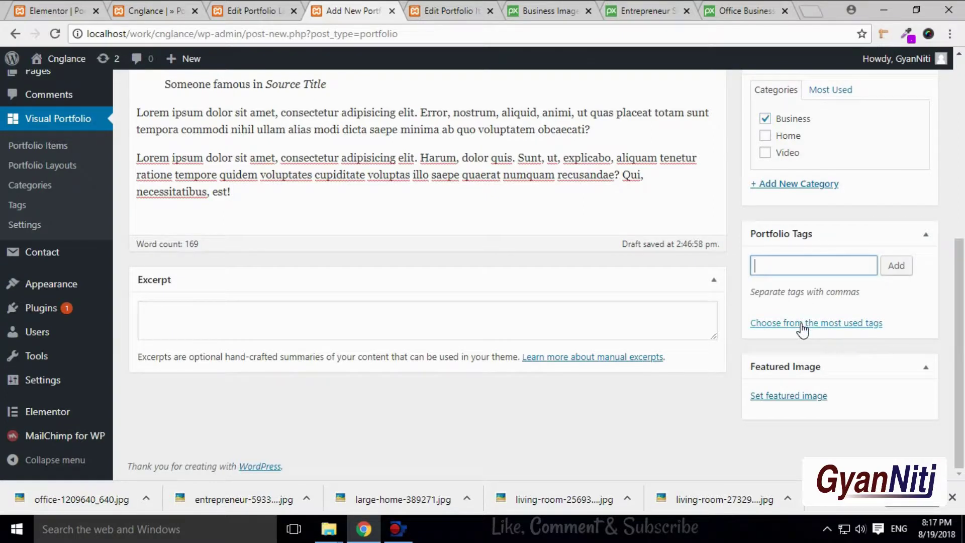
type("busine")
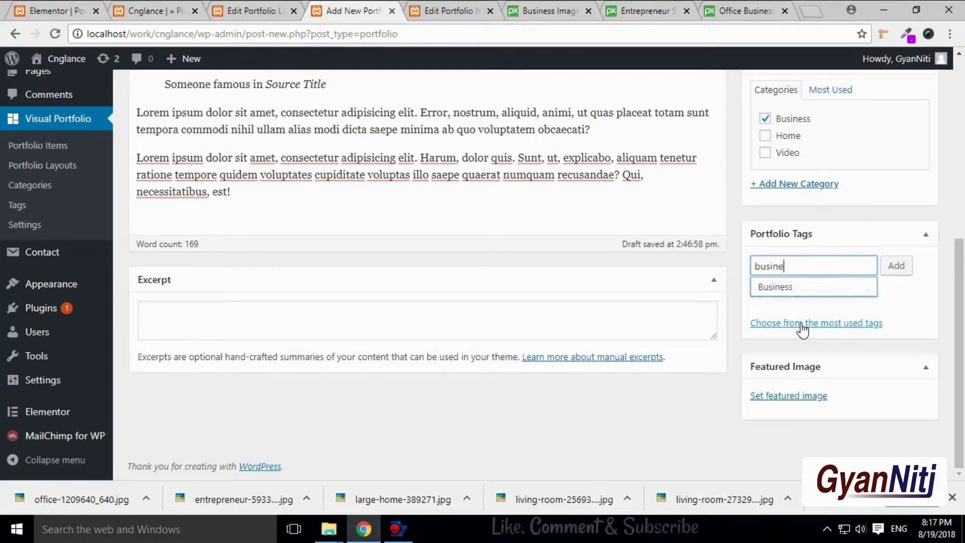
left_click(797, 286)
Upload the downloaded office-1209640_640.jpg and entrepreneur-593358_640.jpg to the media library and set office-1209640_640.jpg as the Business Profile 4th featured image
left_click(799, 398)
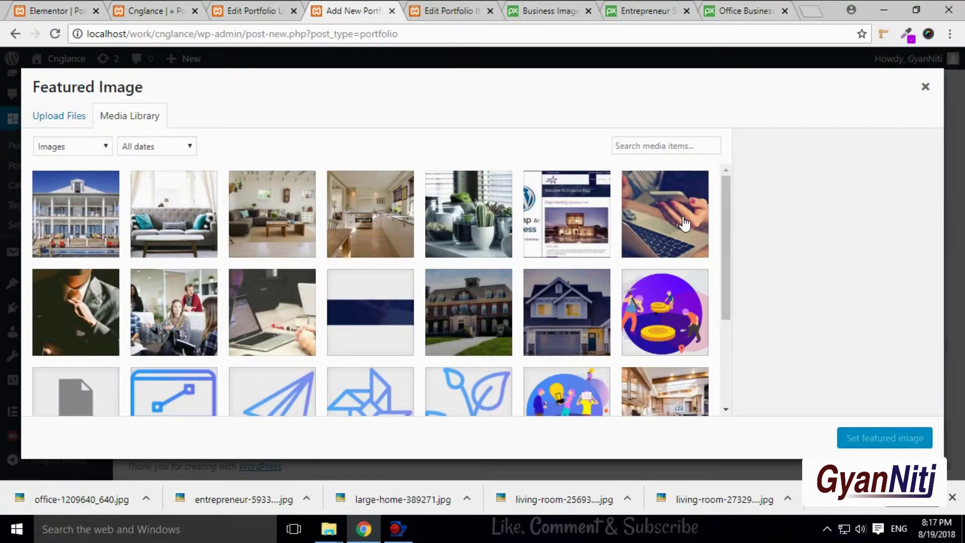
left_click_drag(67, 508, 207, 332)
left_click_drag(236, 490, 236, 442)
left_click_drag(398, 500, 210, 323)
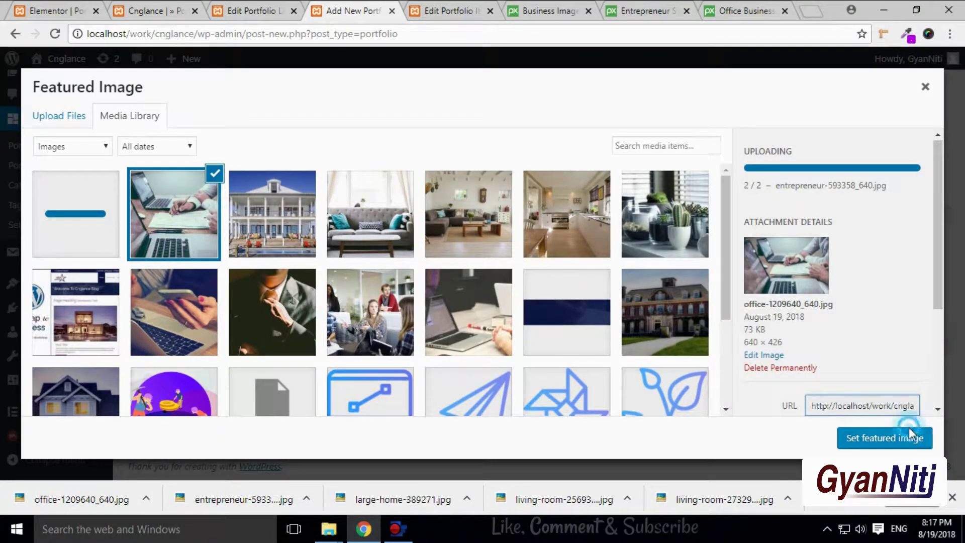
left_click(902, 443)
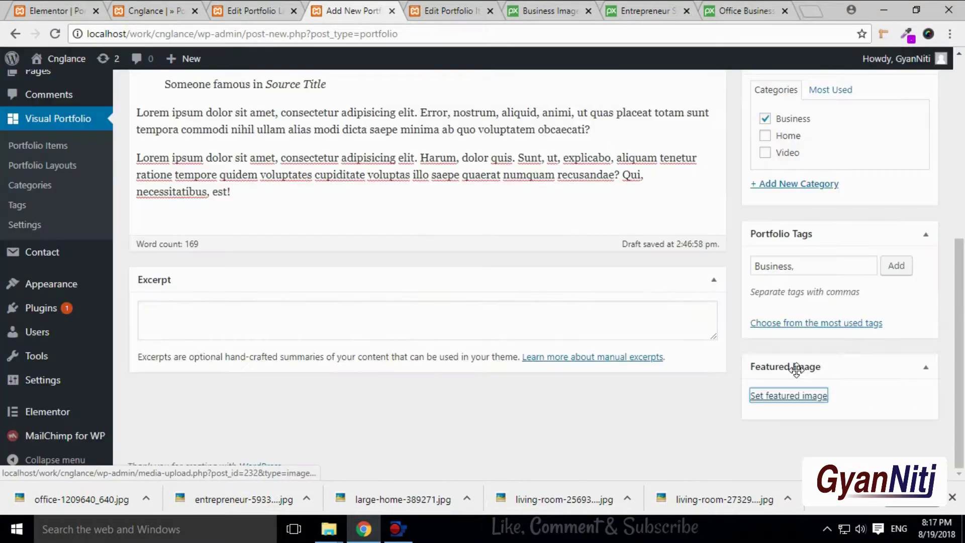
Publish the Business Profile 4th portfolio item
scroll(799, 372, "up", 3)
scroll(823, 394, "up", 4)
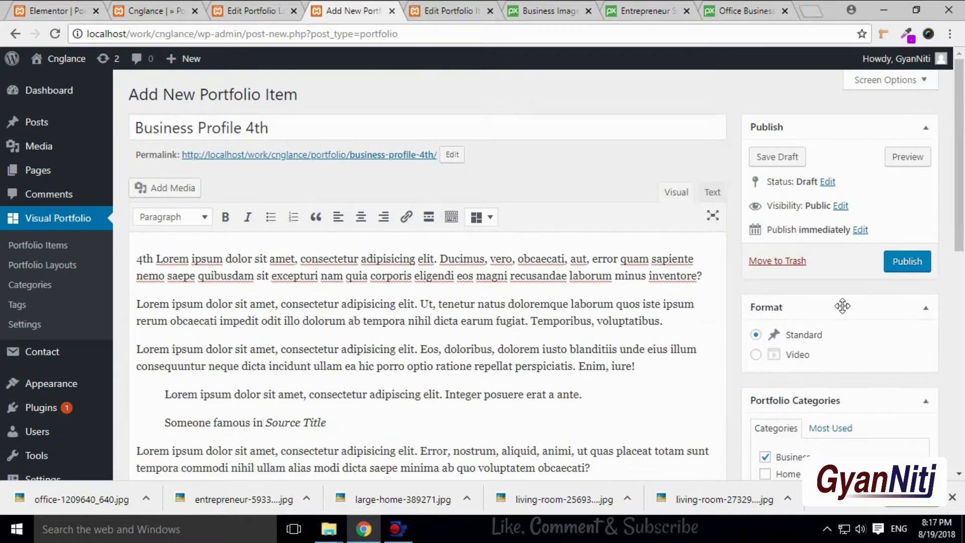
left_click(908, 262)
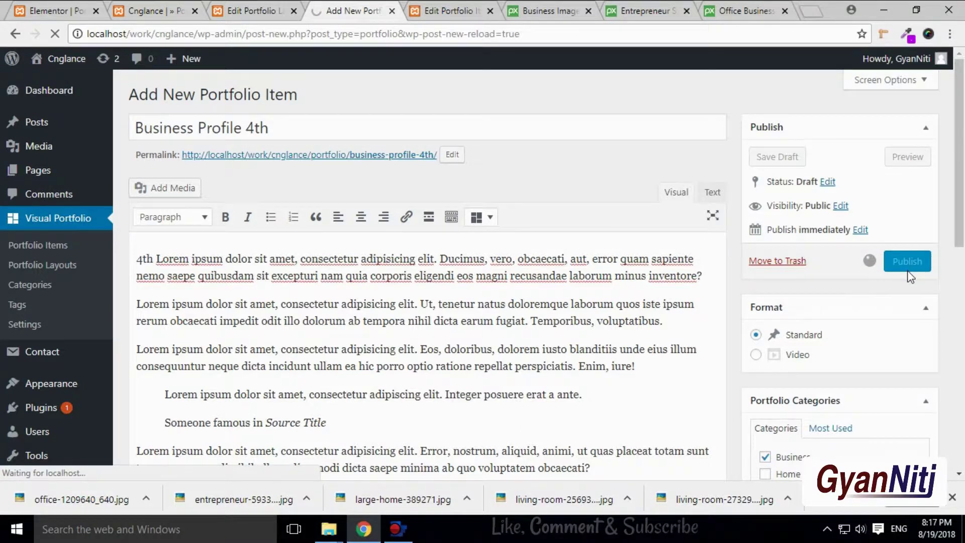
scroll(901, 312, "down", 3)
scroll(900, 314, "down", 2)
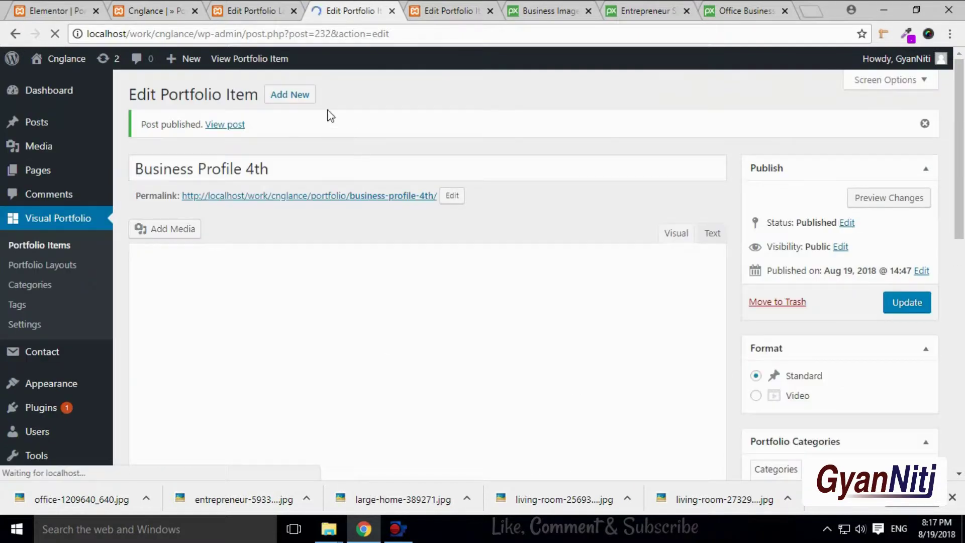
Create a new portfolio item with the Business Profile 1 body text as content, changing its opening "1st" to "5th"
left_click(297, 80)
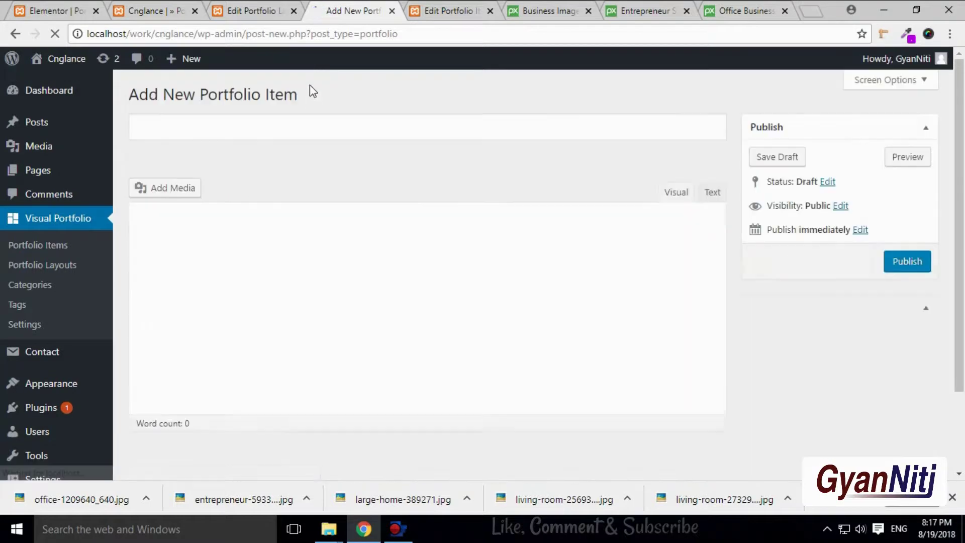
left_click(450, 11)
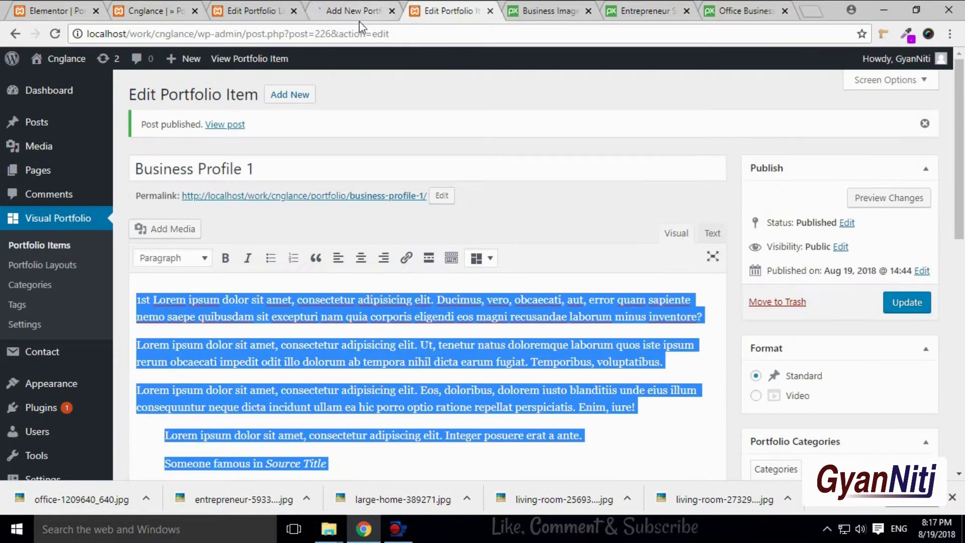
right_click(302, 319)
left_click(323, 345)
left_click(352, 11)
left_click(293, 251)
key("ctrl+v")
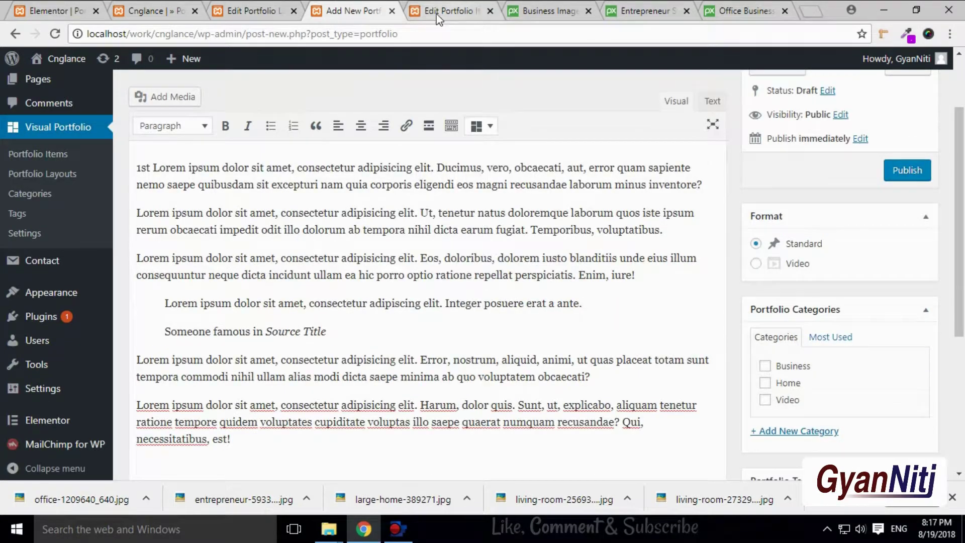
double_click(144, 168)
type("5th")
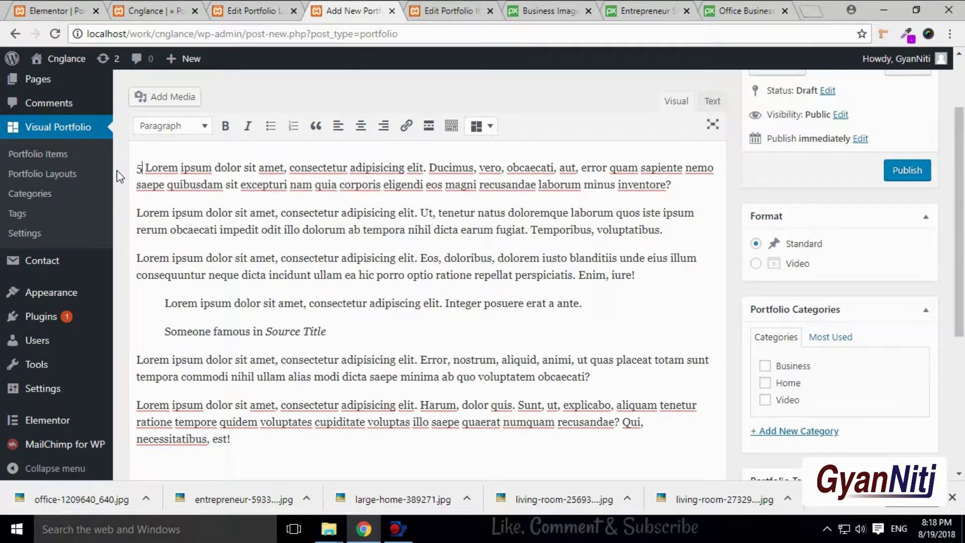
Title the new portfolio item "Business Profile 5th", reusing the title copied from the Business Profile 1 item
left_click(427, 12)
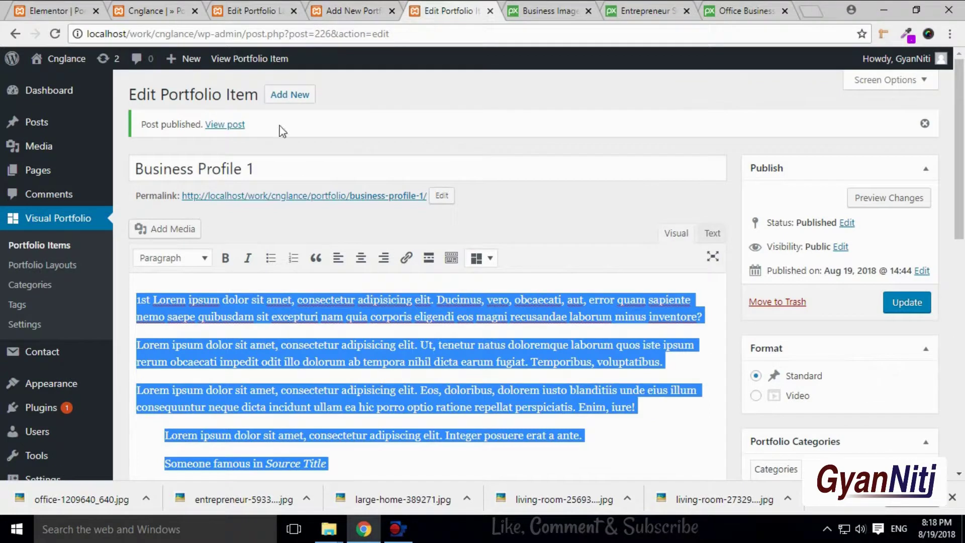
left_click_drag(273, 168, 121, 168)
right_click(190, 172)
left_click(205, 196)
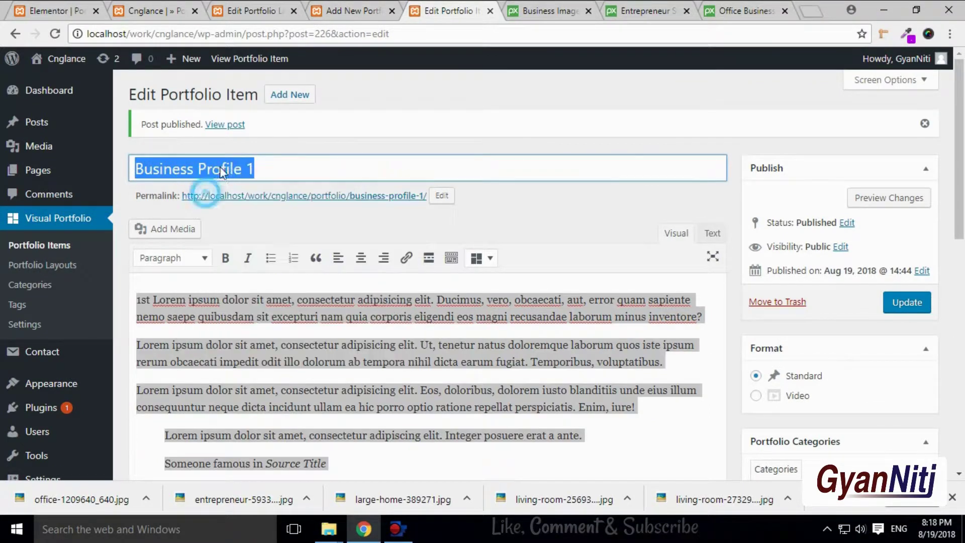
left_click(332, 14)
scroll(262, 191, "up", 2)
left_click(227, 125)
key("ctrl+v")
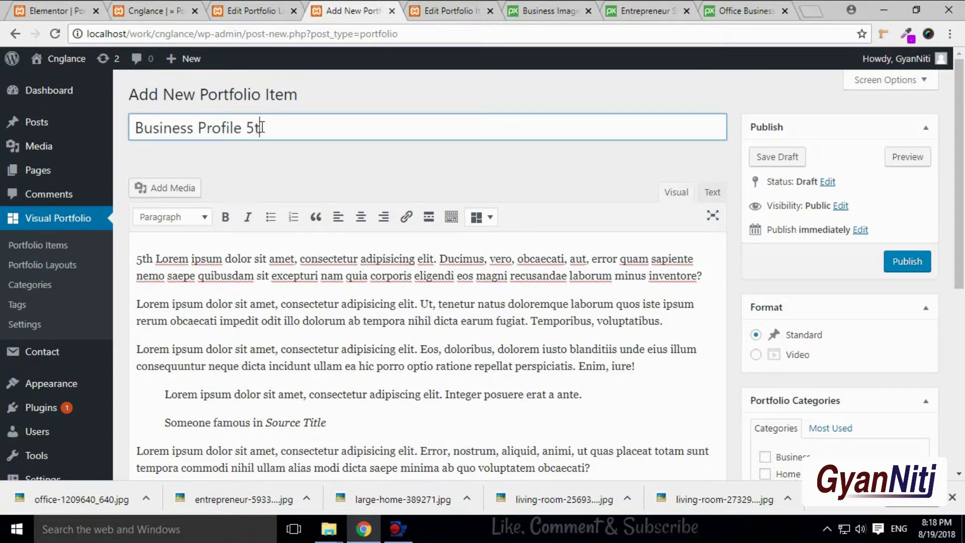
Assign the Business Profile 5th item to the Business portfolio category and enter the suggested "Business" portfolio tag
scroll(831, 397, "down", 3)
left_click(765, 313)
scroll(810, 327, "down", 2)
left_click(801, 397)
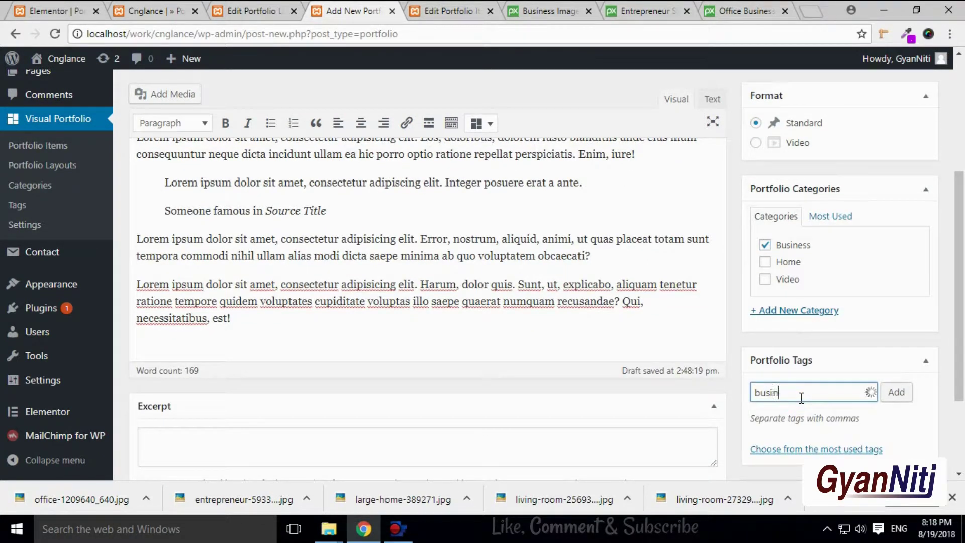
type("busine")
left_click(799, 411)
Set entrepreneur-593358_640.jpg from the media library as the featured image of the Business Profile 5th item and publish the item
scroll(894, 401, "down", 3)
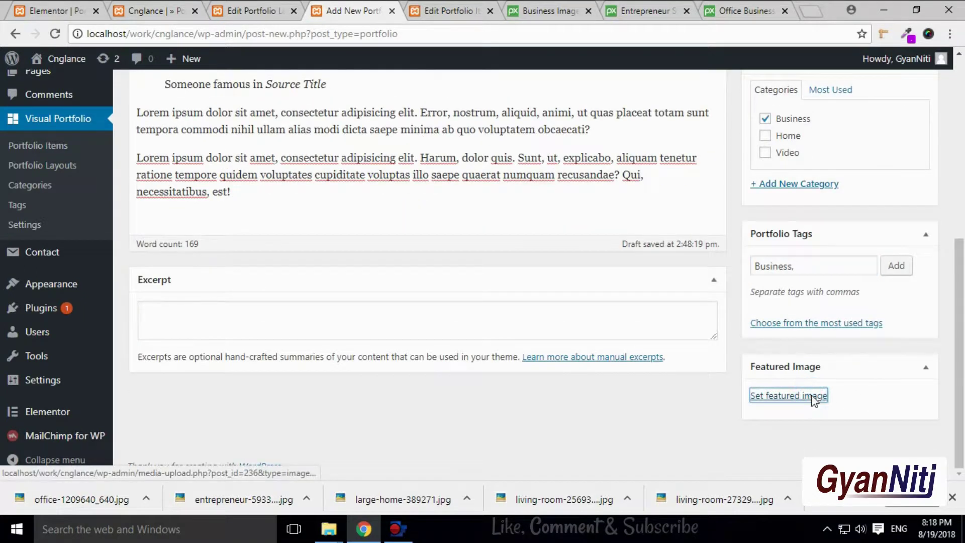
left_click(813, 398)
left_click(86, 217)
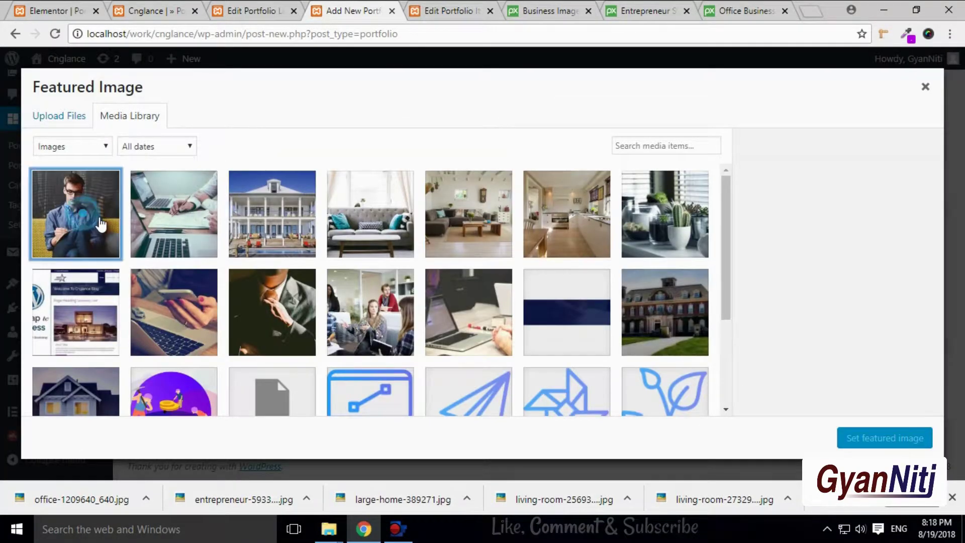
left_click(864, 445)
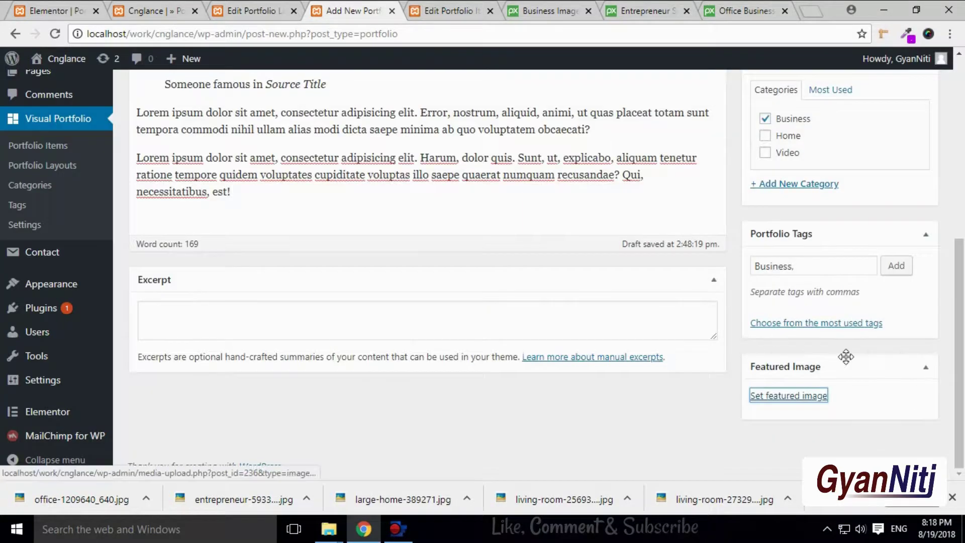
scroll(849, 358, "up", 8)
left_click(915, 265)
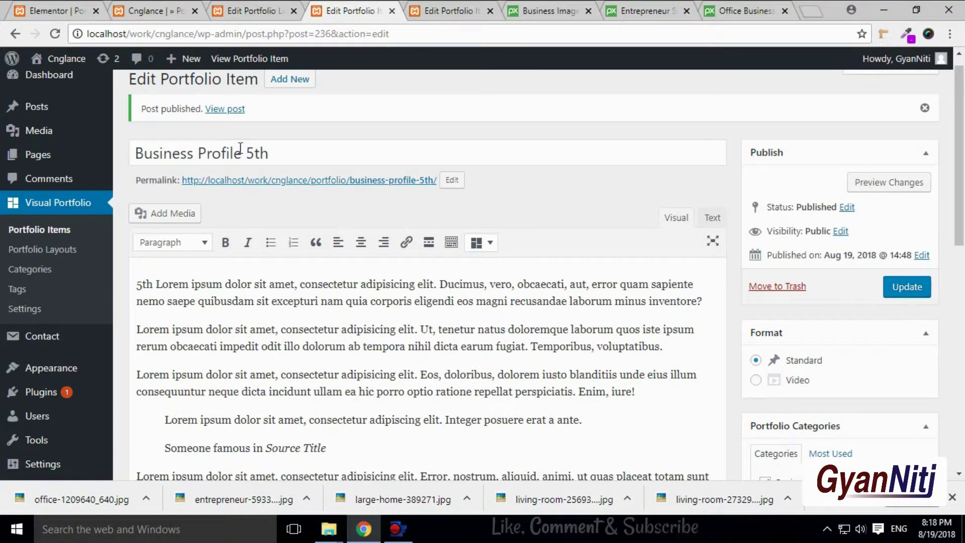
Reload the site's live Portfolio page and look through the published portfolio items down to the footer
left_click(273, 11)
left_click(146, 11)
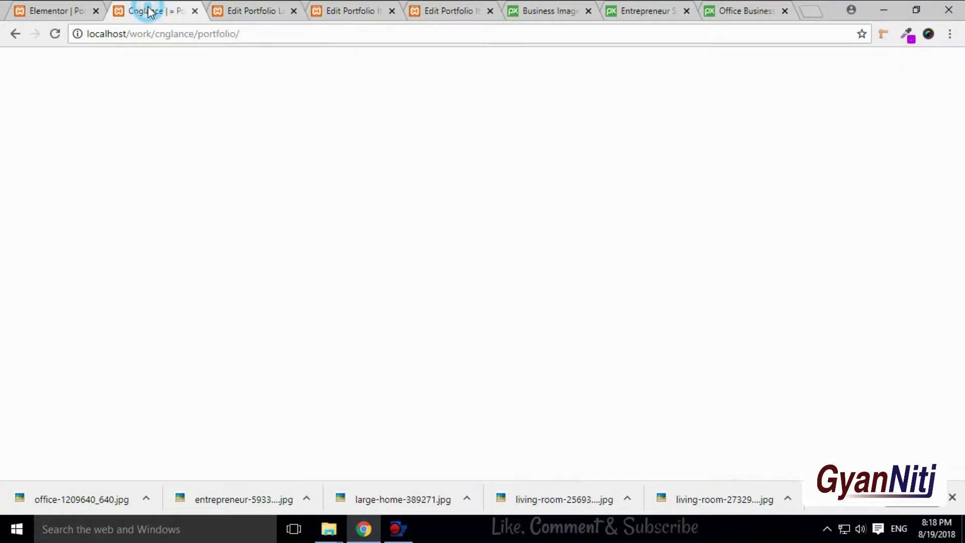
left_click(53, 34)
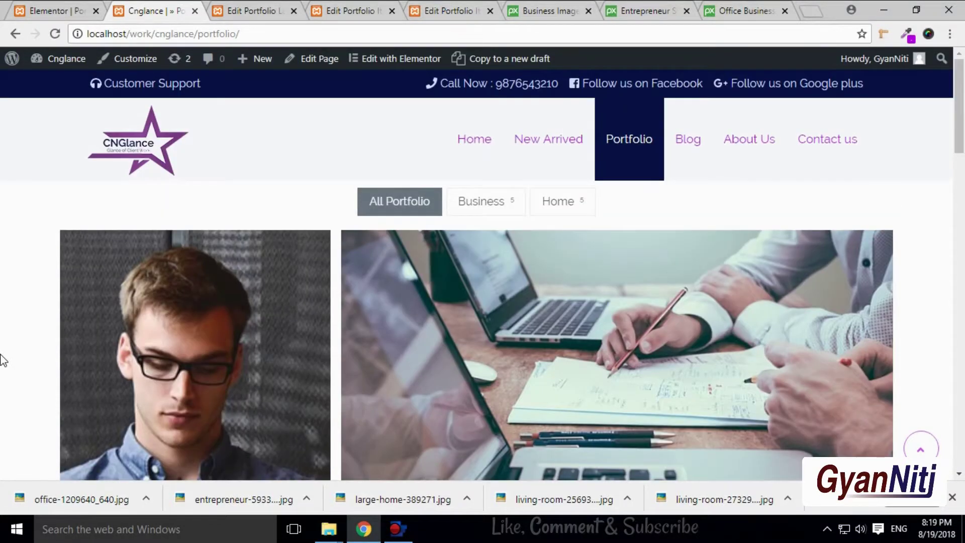
scroll(763, 306, "down", 10)
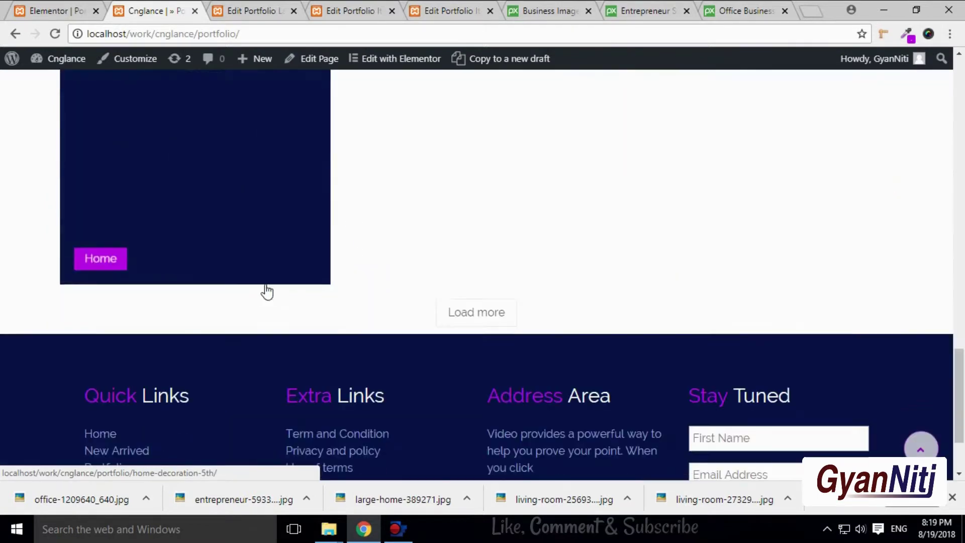
Load the remaining items on the live Portfolio page and look through all the business and home items
left_click(493, 312)
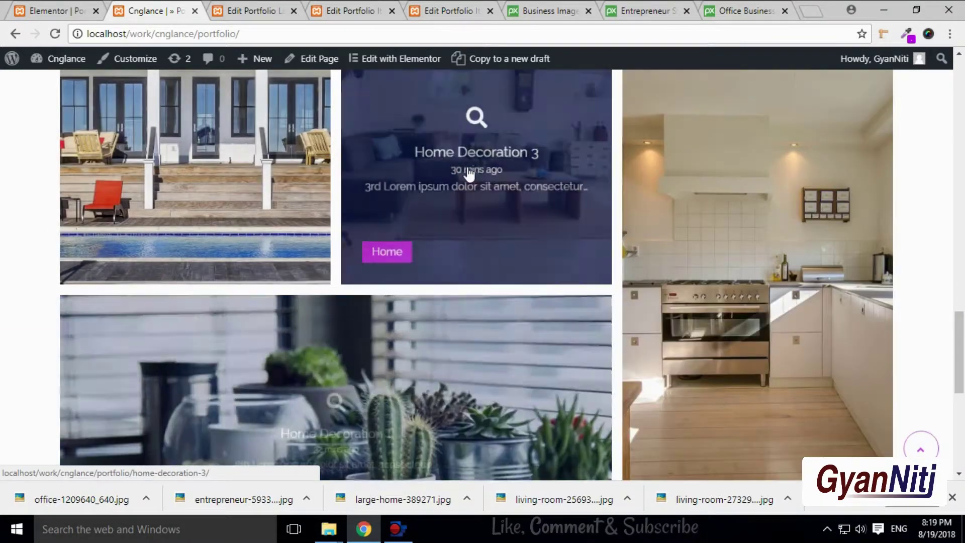
scroll(461, 265, "down", 5)
scroll(504, 265, "up", 10)
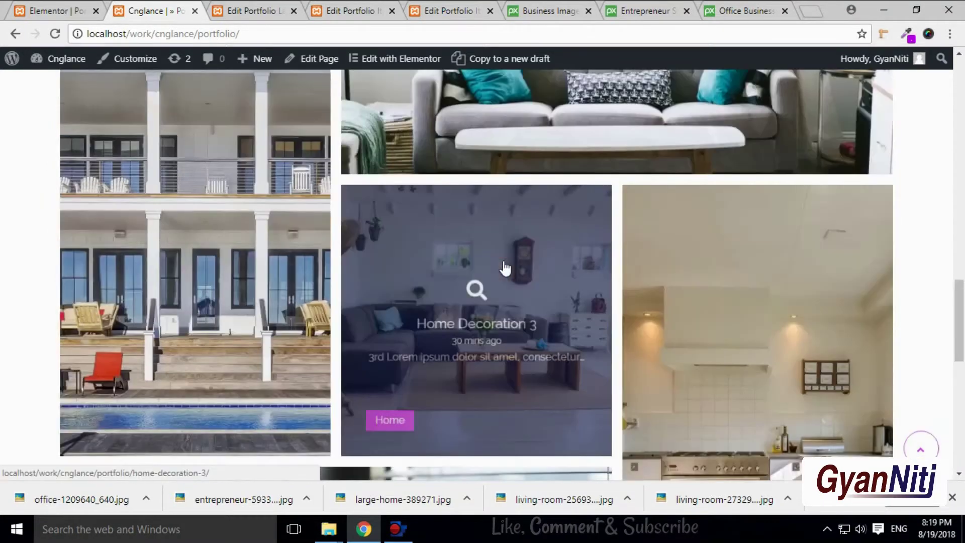
scroll(506, 269, "up", 6)
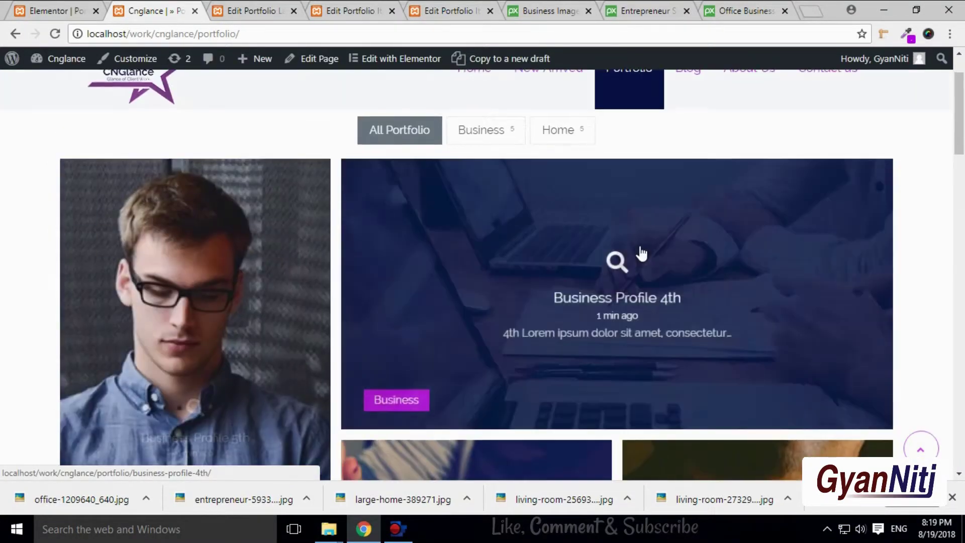
scroll(515, 298, "down", 3)
scroll(632, 347, "down", 8)
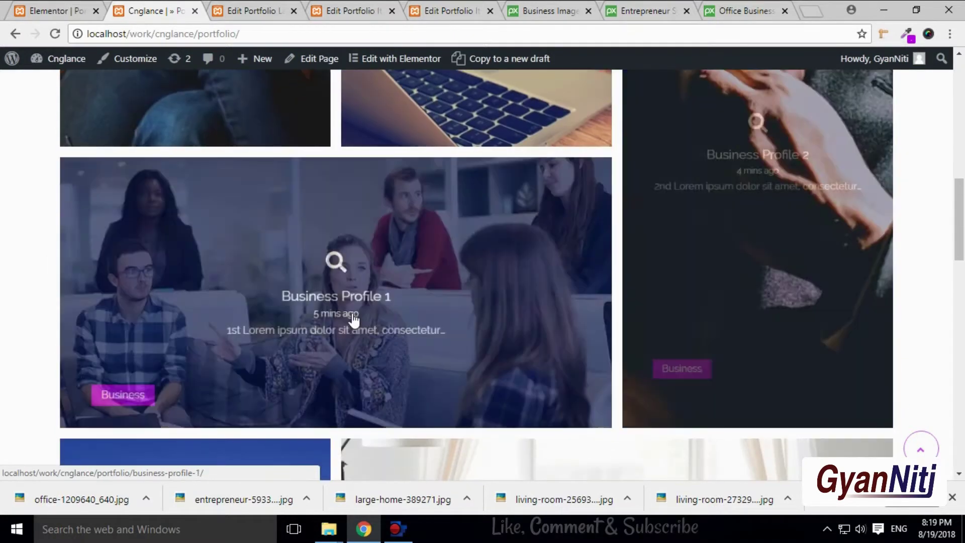
scroll(355, 318, "down", 8)
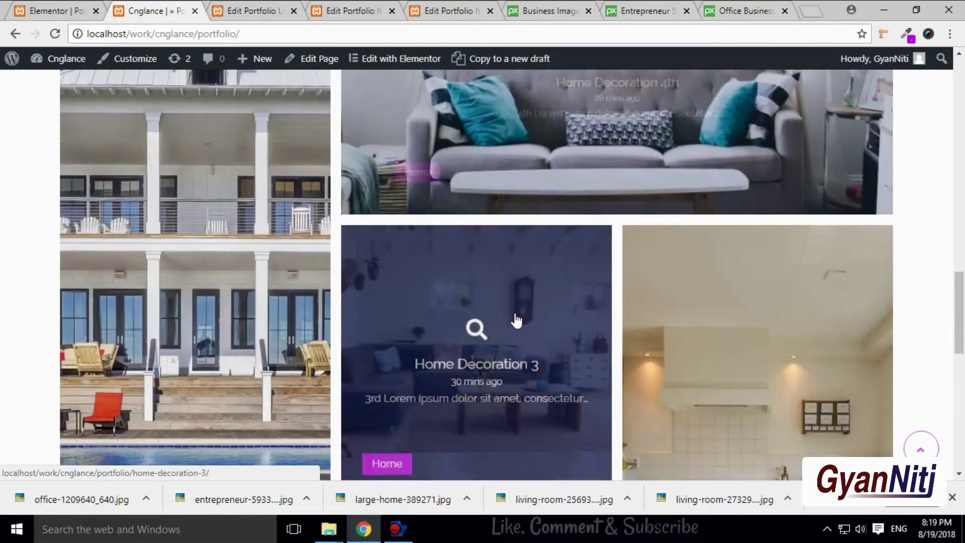
scroll(397, 340, "down", 12)
scroll(398, 339, "up", 9)
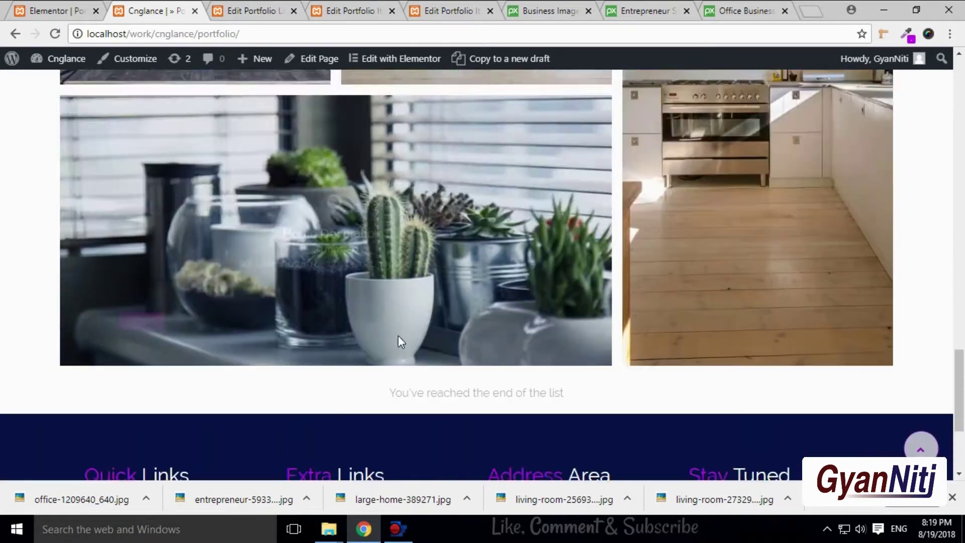
scroll(398, 342, "up", 15)
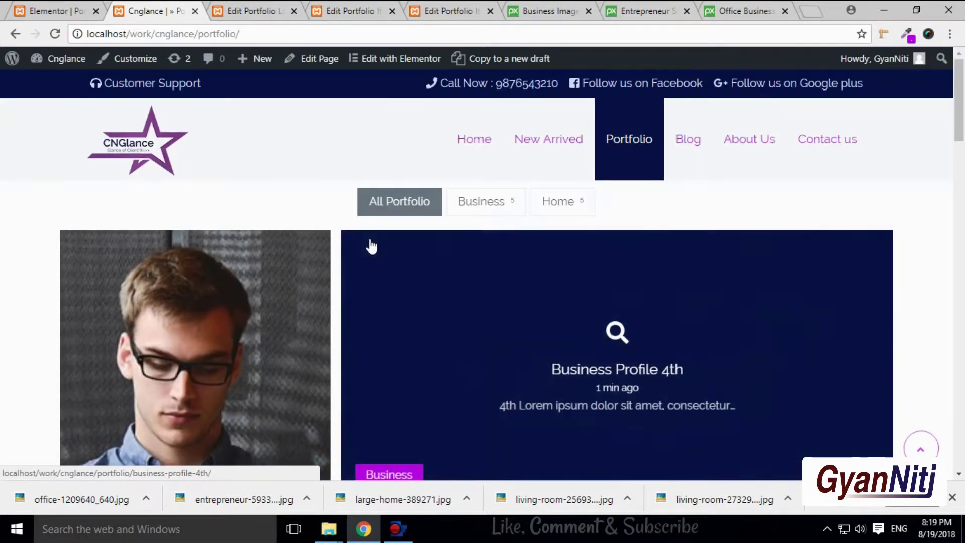
Filter the live portfolio by Business, then by Home, and look through the items of each category
left_click(482, 200)
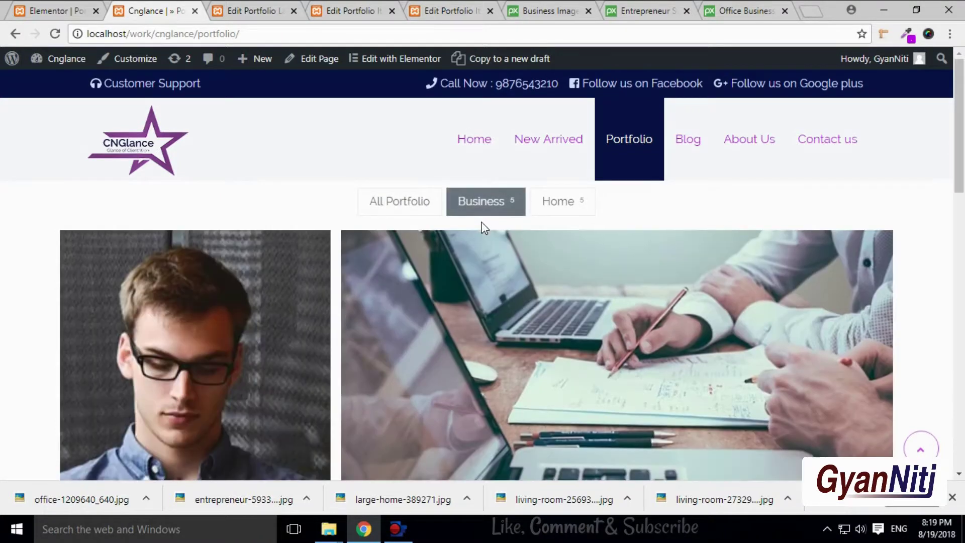
scroll(483, 232, "down", 10)
scroll(483, 236, "up", 10)
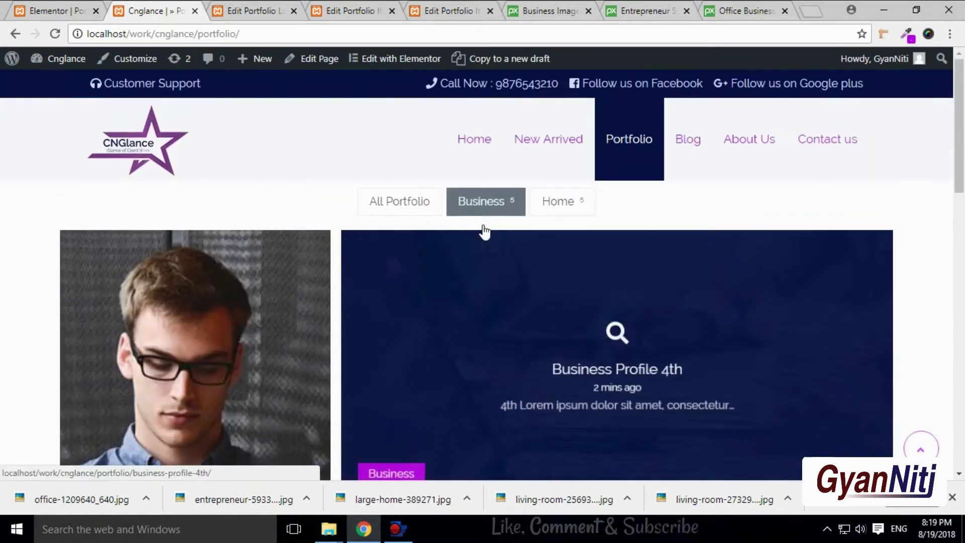
left_click(541, 203)
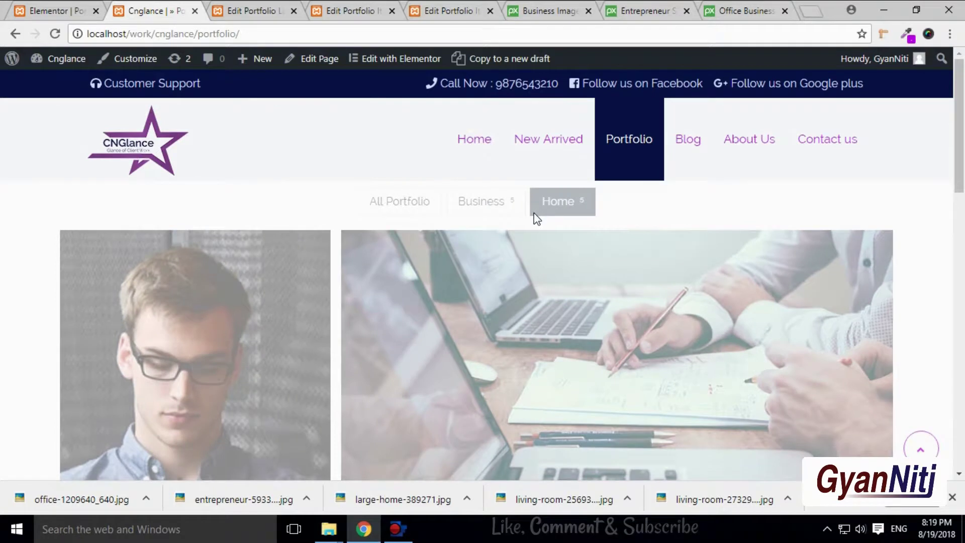
scroll(513, 242, "down", 6)
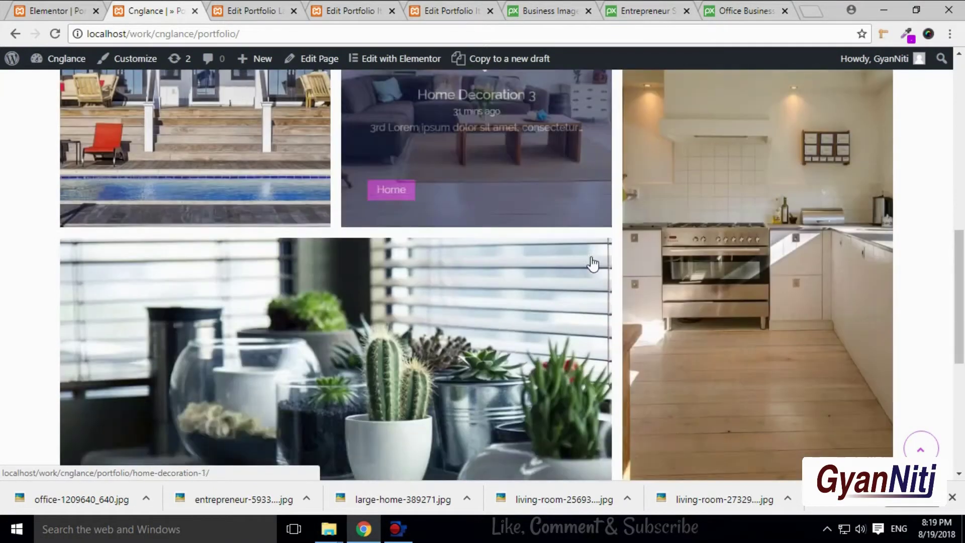
scroll(593, 263, "down", 5)
scroll(620, 257, "up", 10)
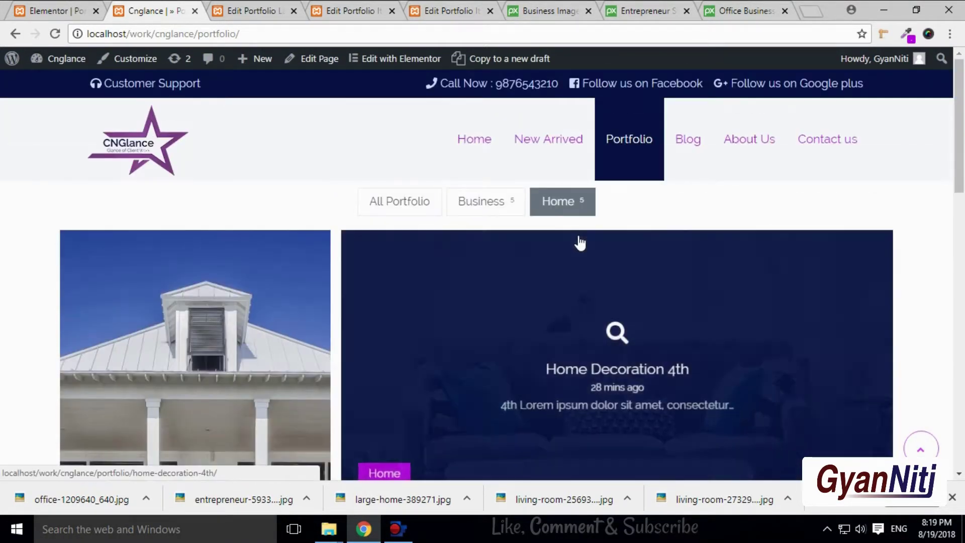
Set the items per page of the Home portfolio layout to 5 and update the layout
left_click(74, 11)
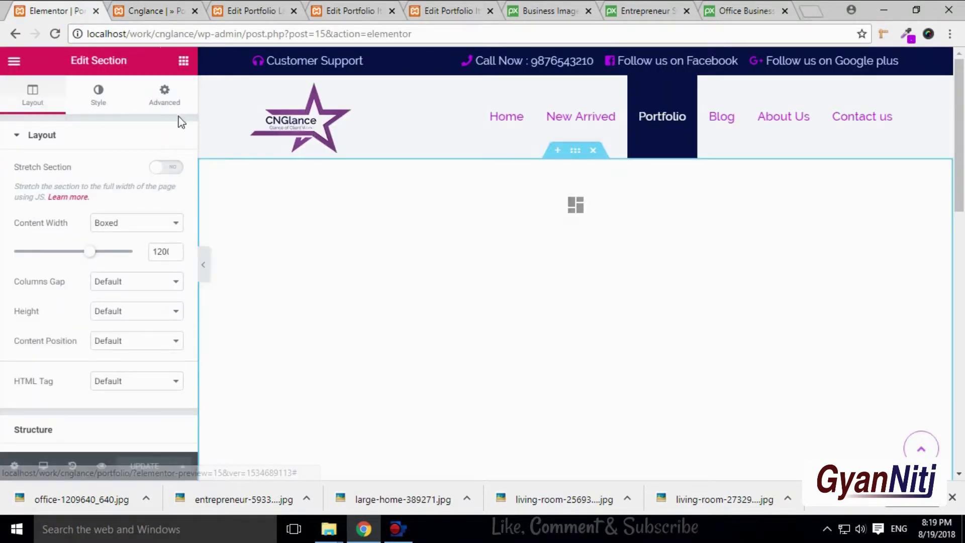
left_click(146, 10)
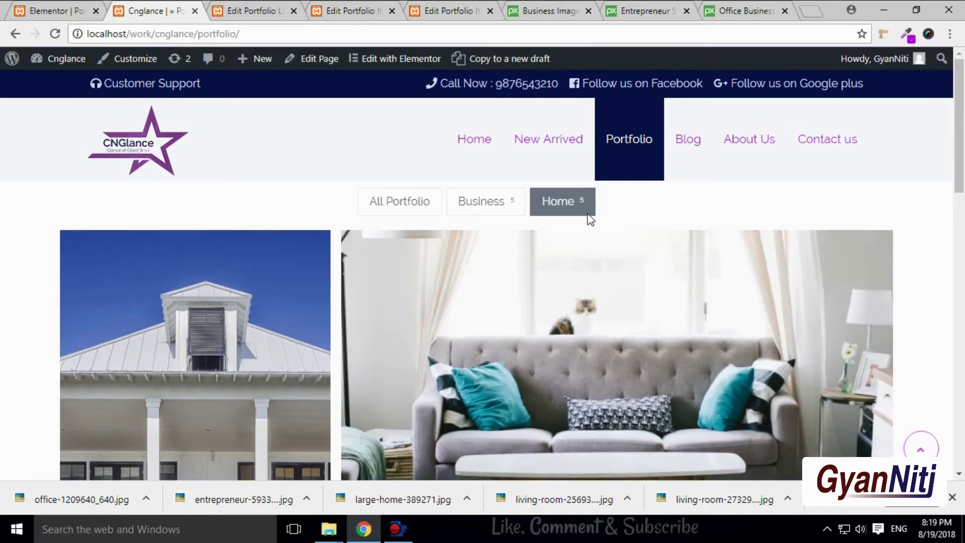
left_click(251, 11)
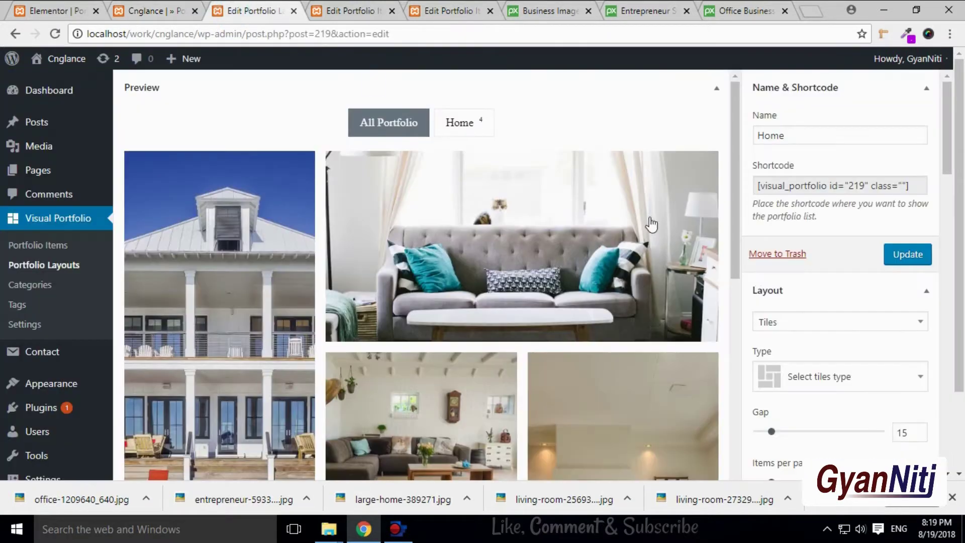
scroll(890, 380, "down", 3)
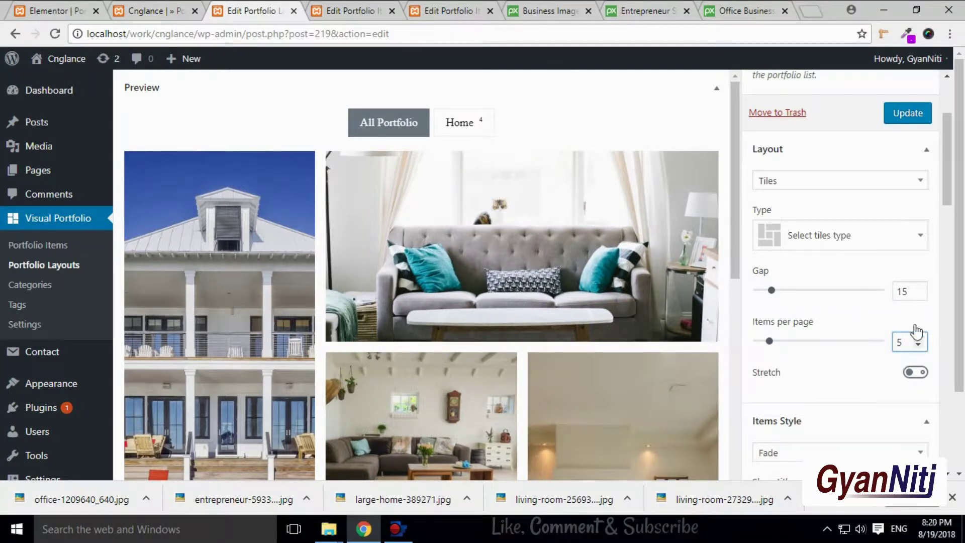
left_click(903, 342)
left_click(911, 117)
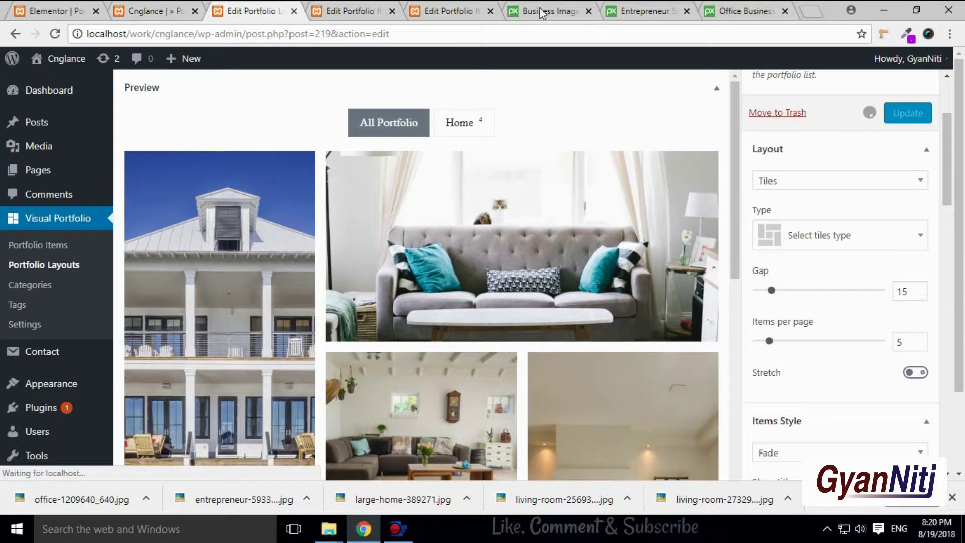
left_click(352, 9)
left_click(420, 8)
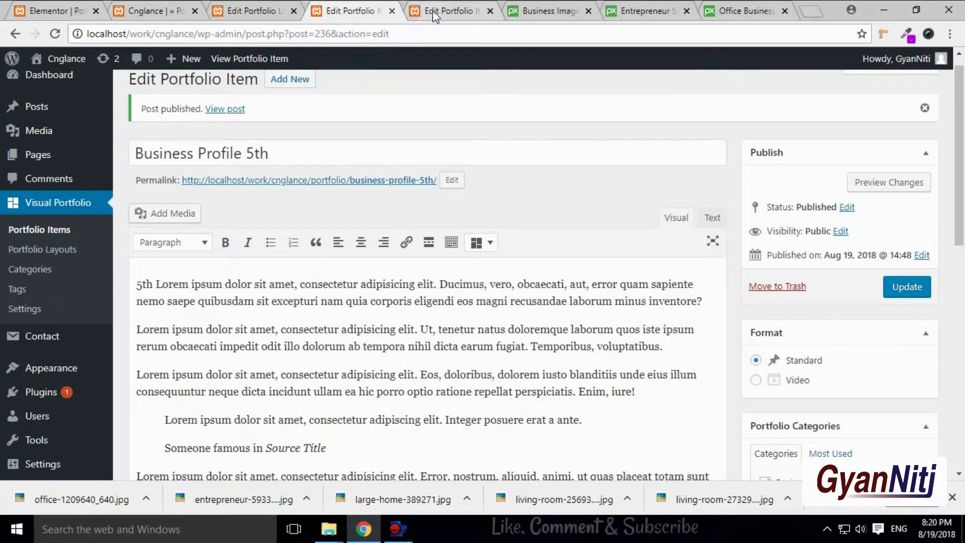
left_click(159, 7)
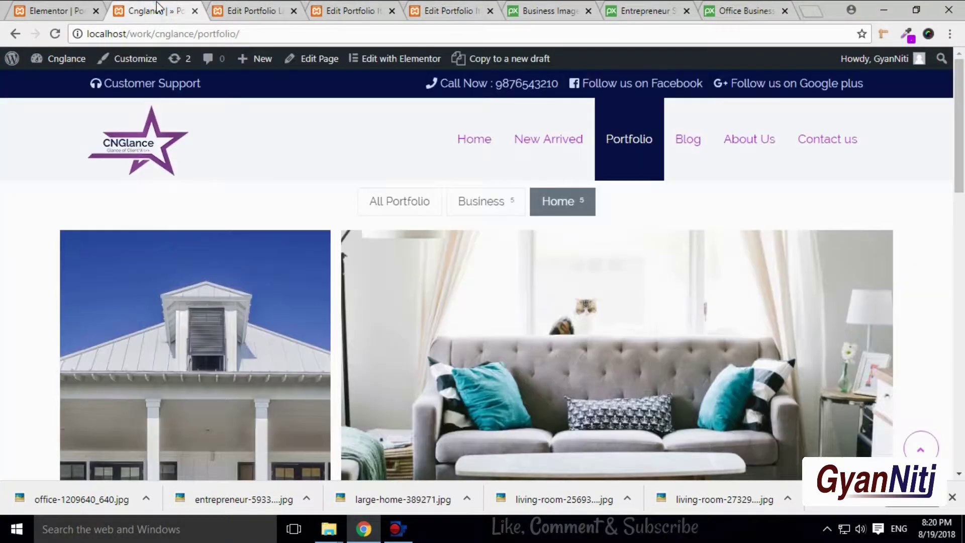
left_click(250, 19)
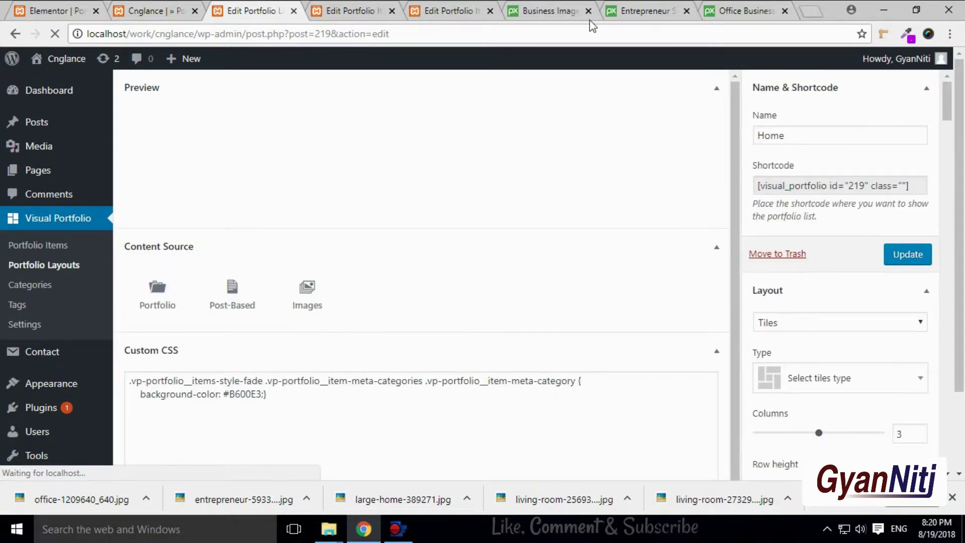
Reload the live Portfolio page, load the remaining items and look through the tile arrangement of both categories
left_click(128, 11)
left_click(420, 200)
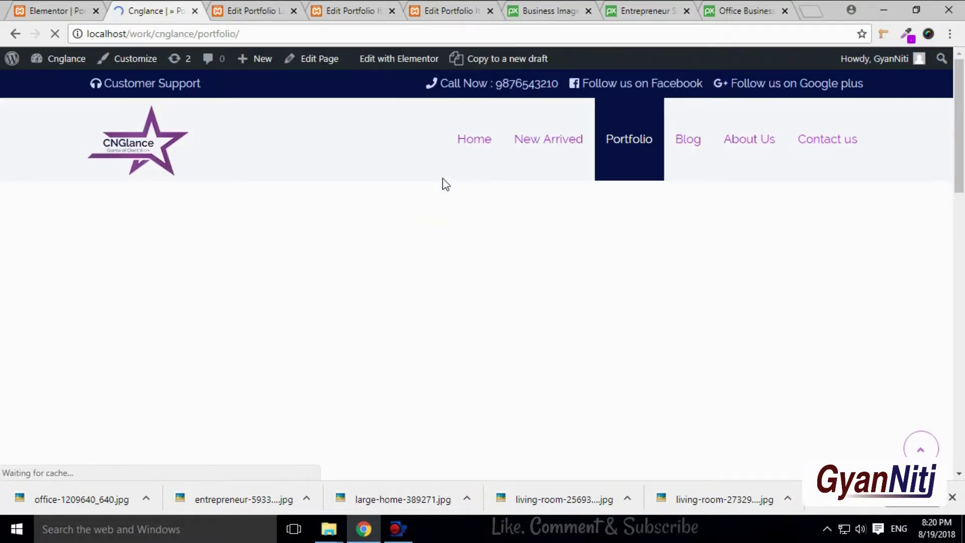
scroll(445, 201, "down", 10)
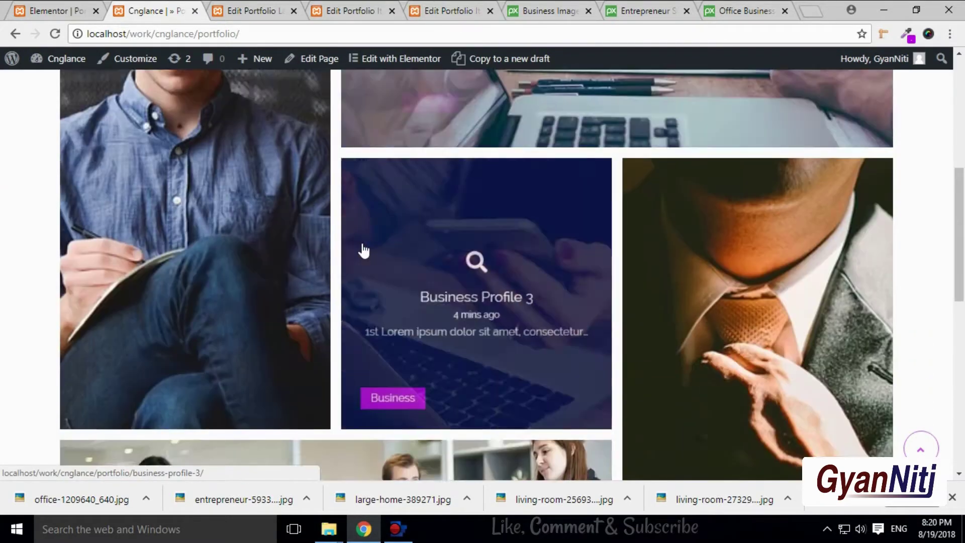
scroll(553, 311, "down", 1)
left_click(487, 317)
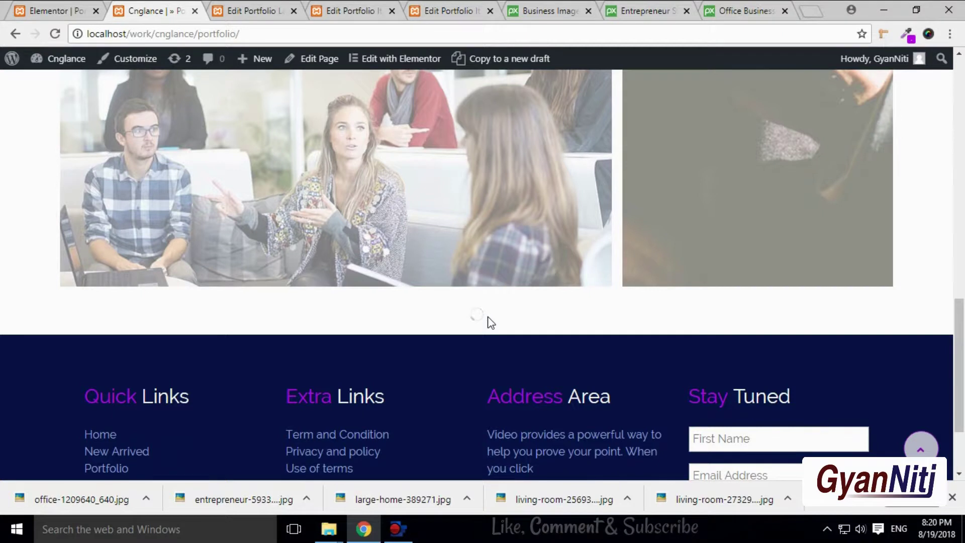
scroll(491, 323, "down", 5)
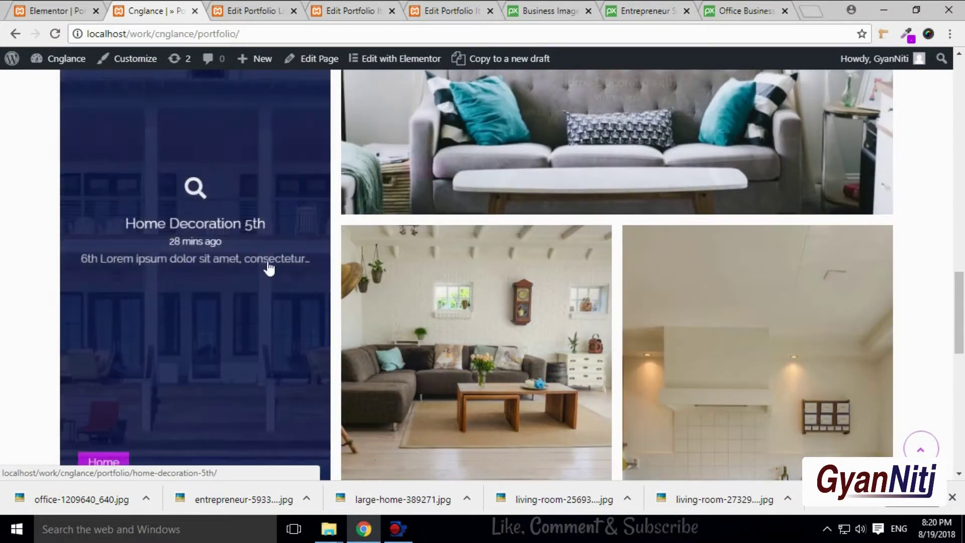
scroll(417, 362, "down", 12)
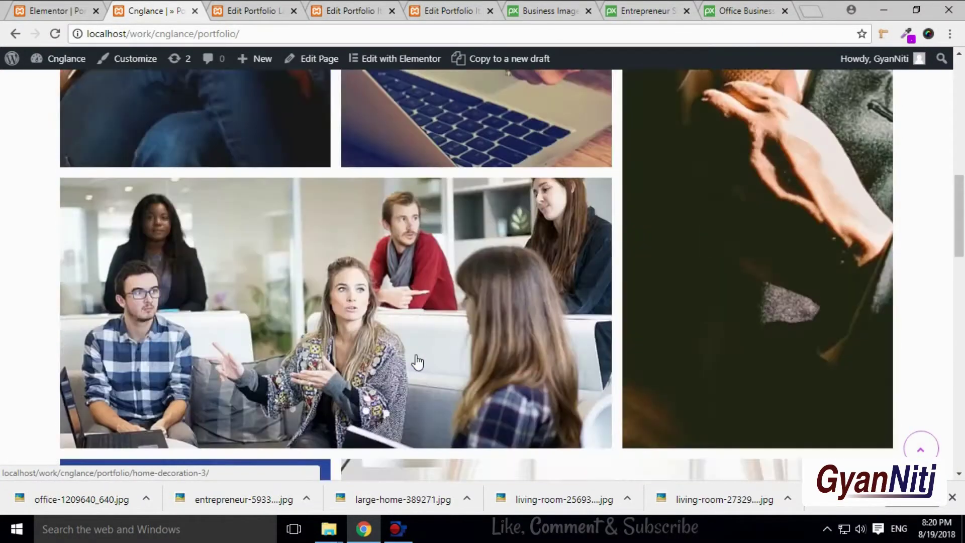
scroll(263, 176, "up", 5)
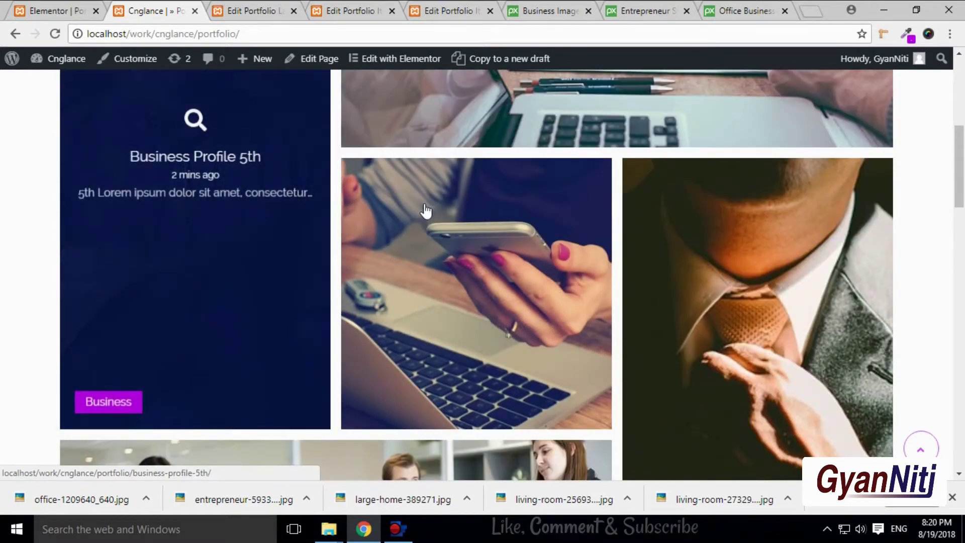
scroll(923, 186, "up", 3)
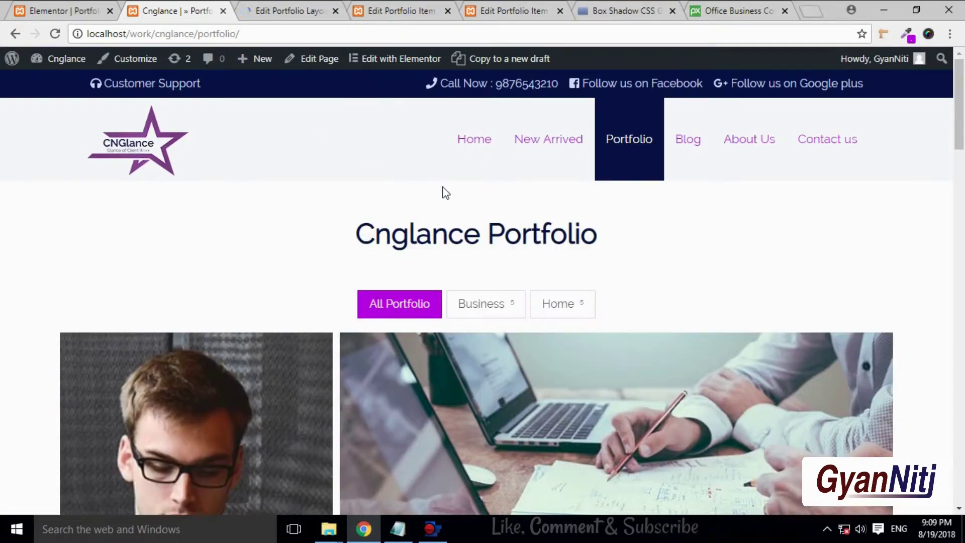
Close the portfolio layout, portfolio item, Box Shadow CSS and Pixabay pages, keeping only the Elementor editor and live Portfolio page open
left_click(317, 11)
left_click(335, 12)
left_click(335, 12)
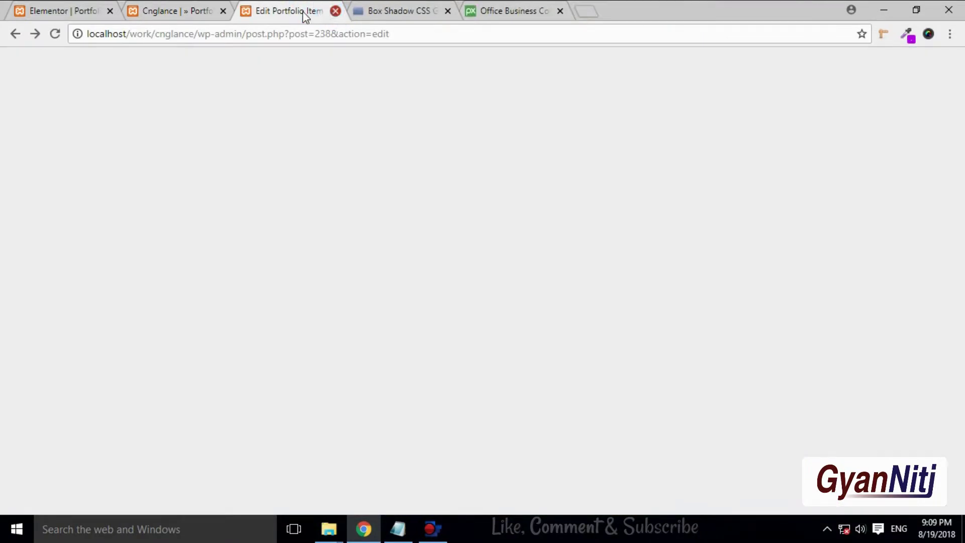
left_click(334, 11)
left_click(335, 11)
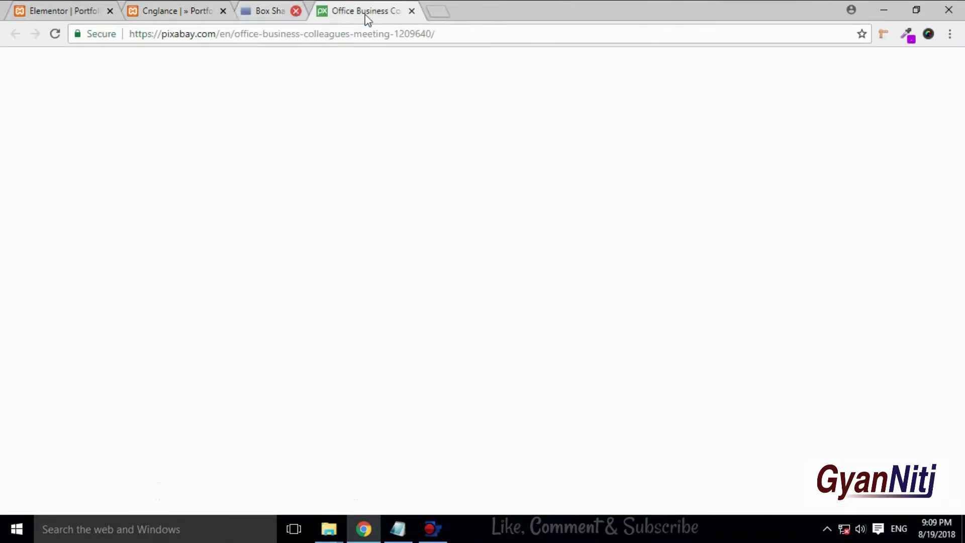
left_click(115, 11)
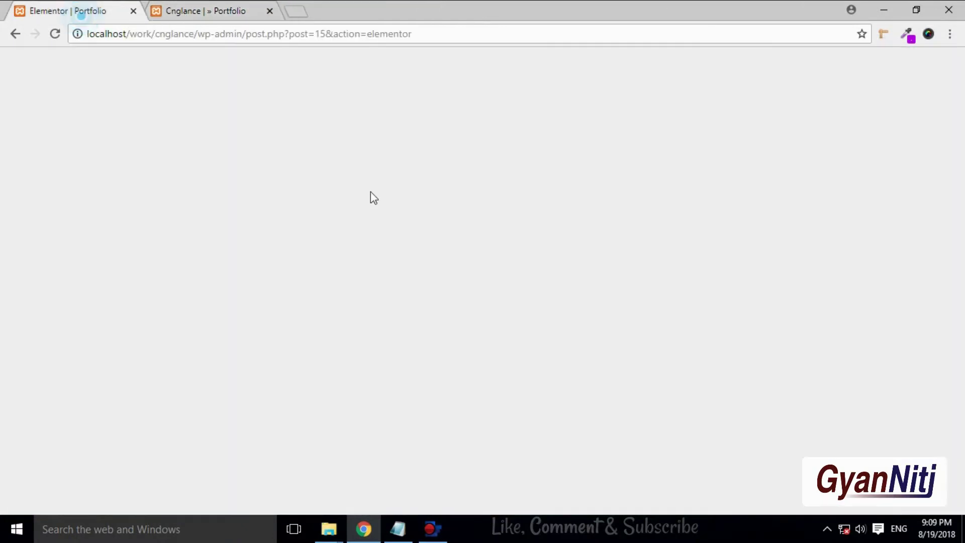
Open the site's About Us page in a separate browser tab from the live Portfolio page and start editing it with Elementor
left_click(195, 7)
left_click(765, 146)
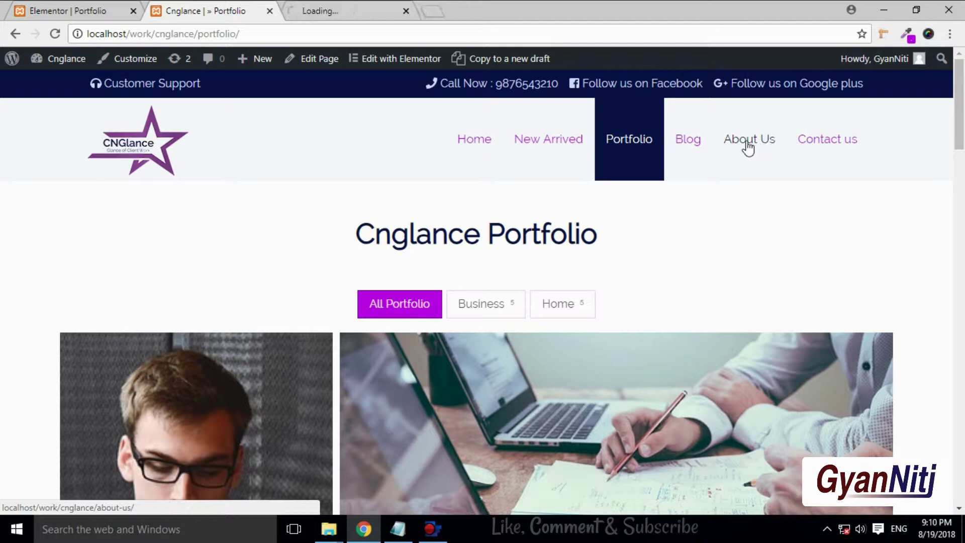
left_click(302, 10)
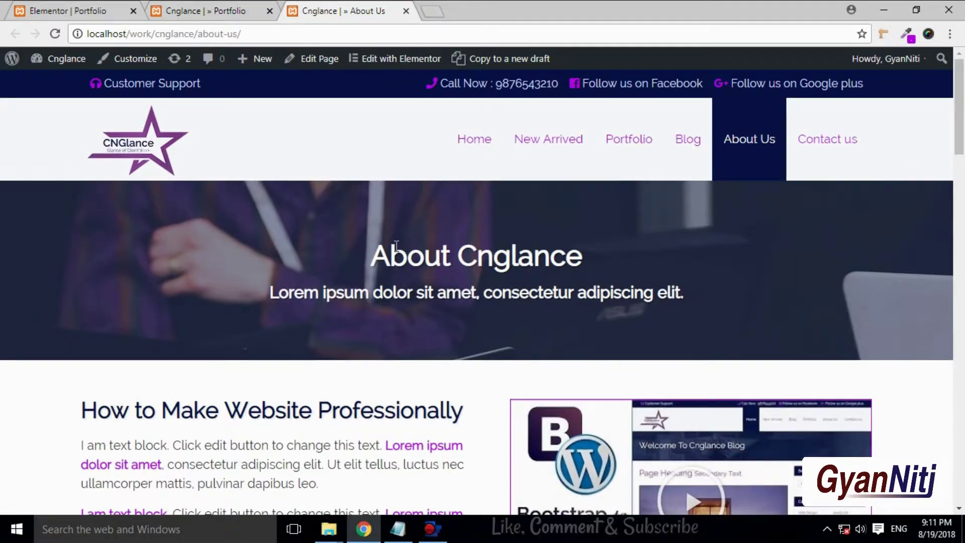
left_click(369, 61)
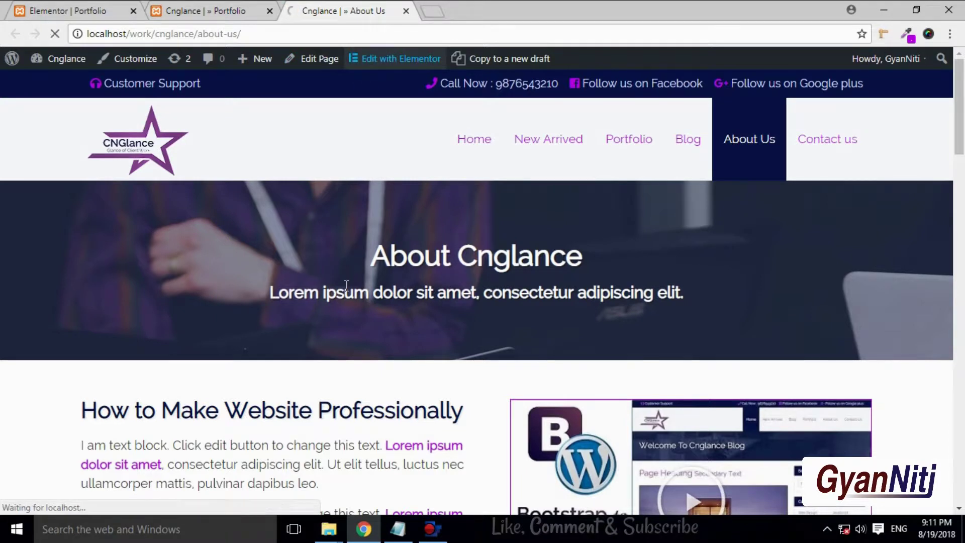